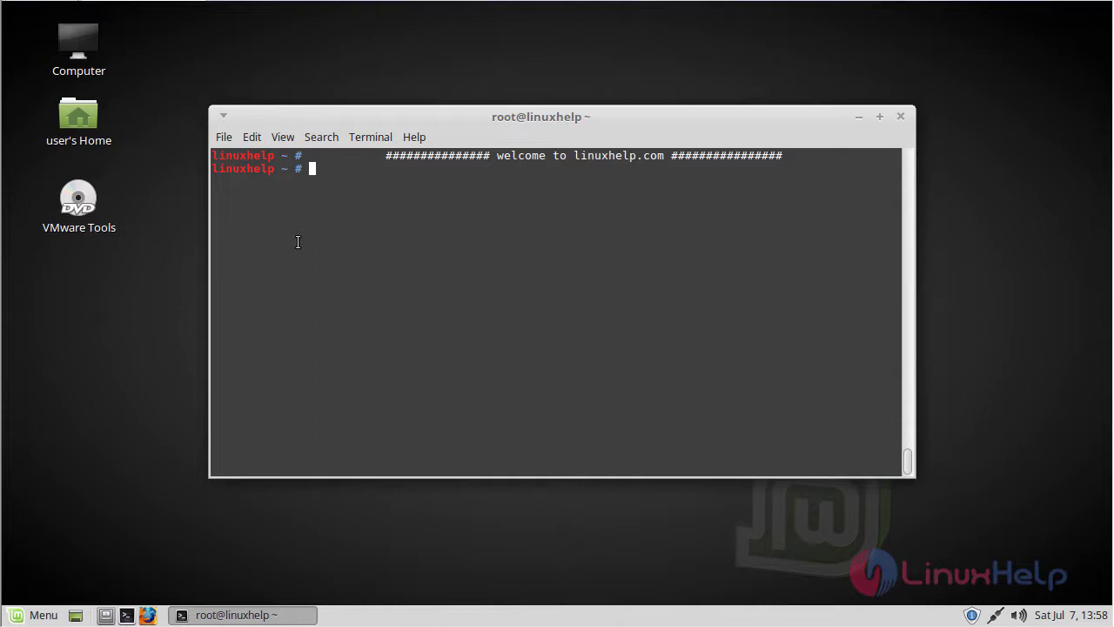
Fetch the latest boonex-dolphin package from SourceForge with wget, skipping certificate checks.
{"action": "type", "text": "wget "}
{"action": "type", "text": "https://sourceforge.net/projects/boonex-dolphin/files/latest/download?source=directory --no-check-certificate"}
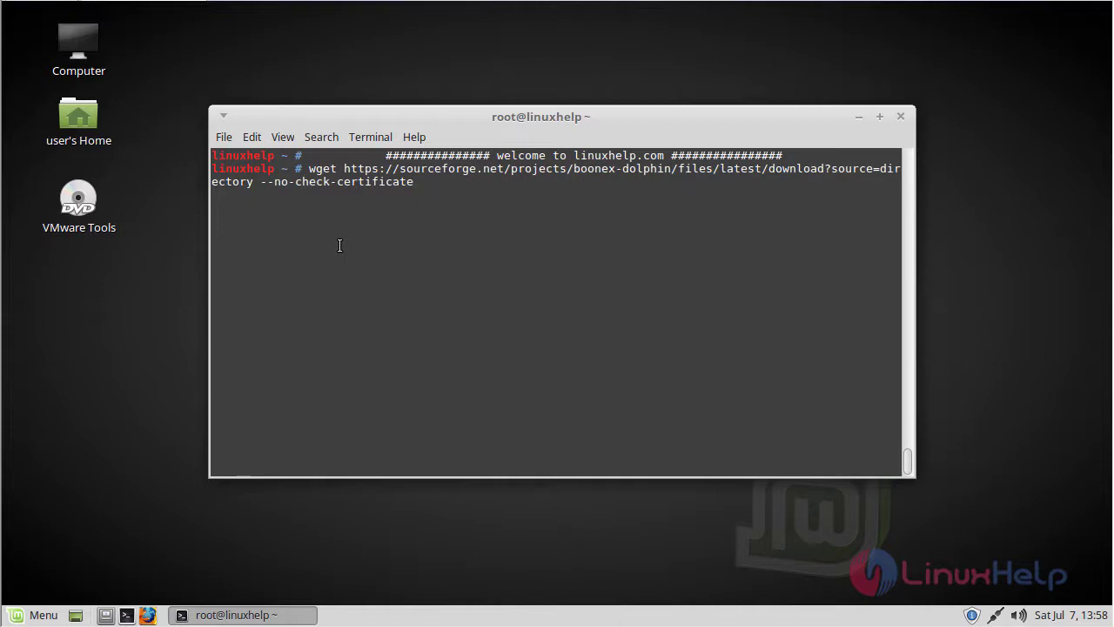
{"action": "key", "text": "Return"}
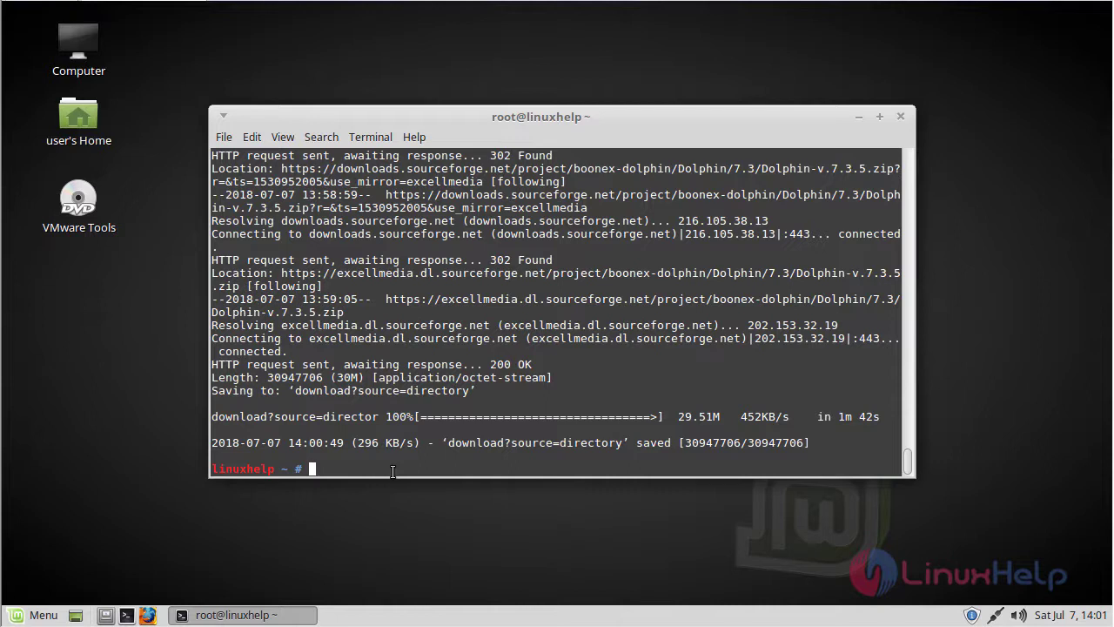
Unzip the downloaded Dolphin archive and list the home folder to confirm Dolphin-v.7.3.5.
{"action": "type", "text": "unz"}
{"action": "type", "text": "ip"}
{"action": "left_click_drag", "start_coordinate": [449, 442], "coordinate": [623, 443]}
{"action": "middle_click", "coordinate": [640, 444]}
{"action": "key", "text": "Return"}
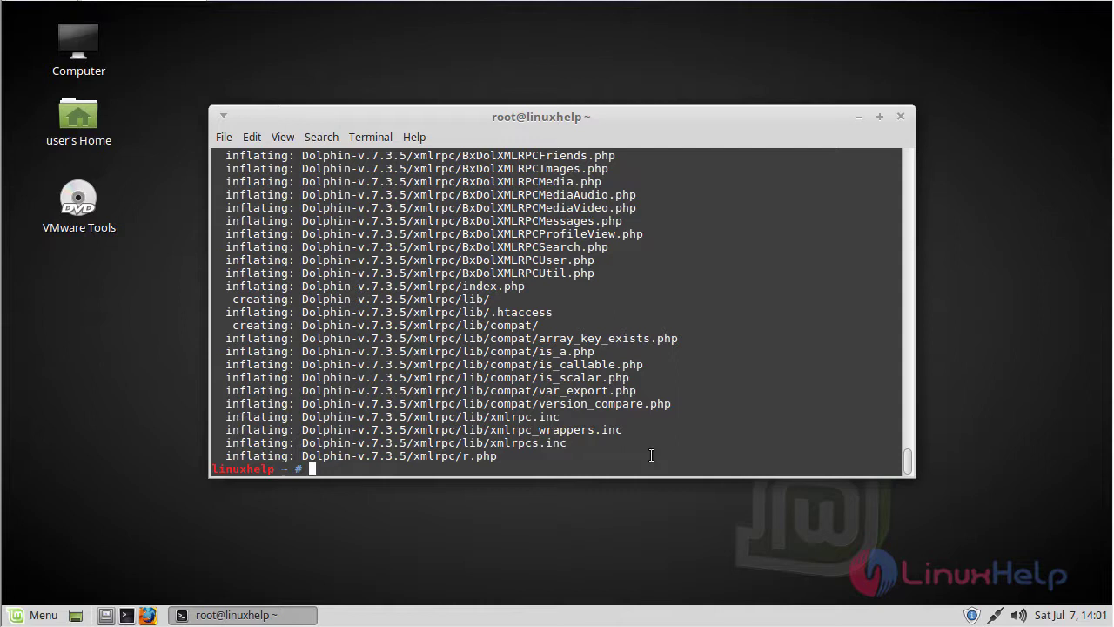
{"action": "key", "text": "ctrl+l"}
{"action": "type", "text": "ls"}
{"action": "key", "text": "Return"}
{"action": "key", "text": "Return"}
{"action": "key", "text": "Return"}
{"action": "key", "text": "Return"}
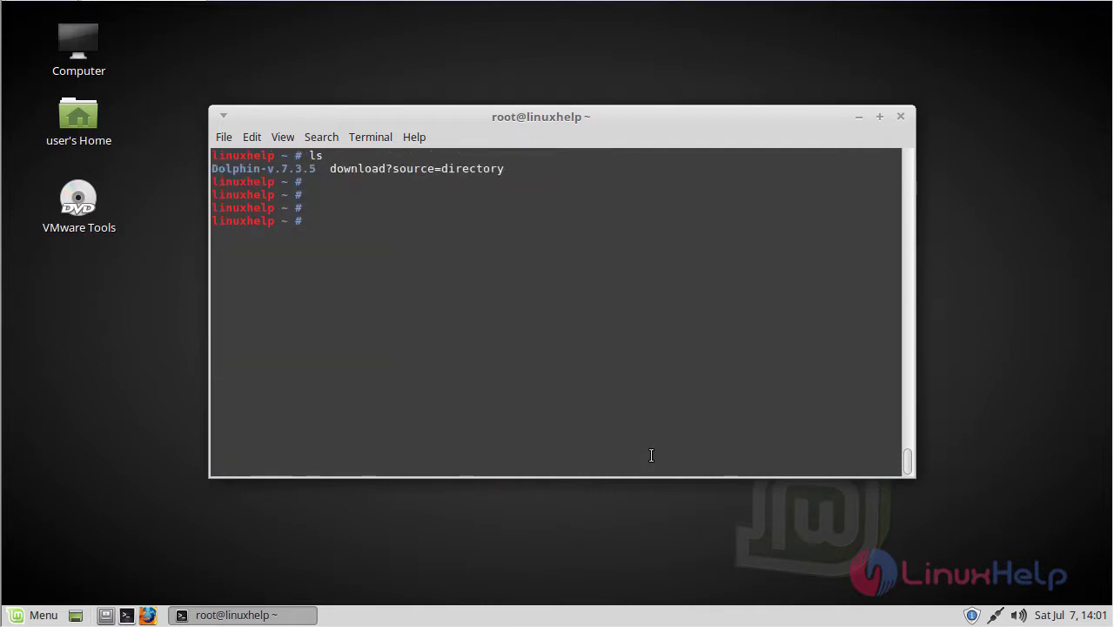
Give Dolphin-v.7.3.5 recursive www-data:www-data ownership and 775 permissions.
{"action": "type", "text": "c"}
{"action": "type", "text": "hown -R w"}
{"action": "type", "text": "ww-data:www-data "}
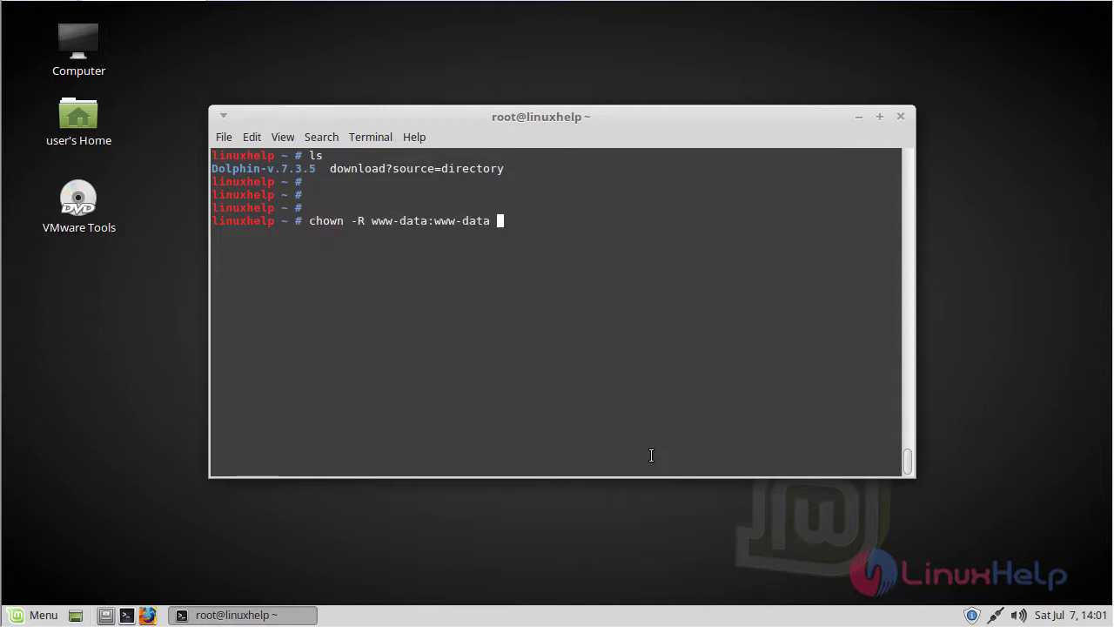
{"action": "type", "text": "D"}
{"action": "key", "text": "Tab"}
{"action": "key", "text": "Return"}
{"action": "type", "text": "chmod -R "}
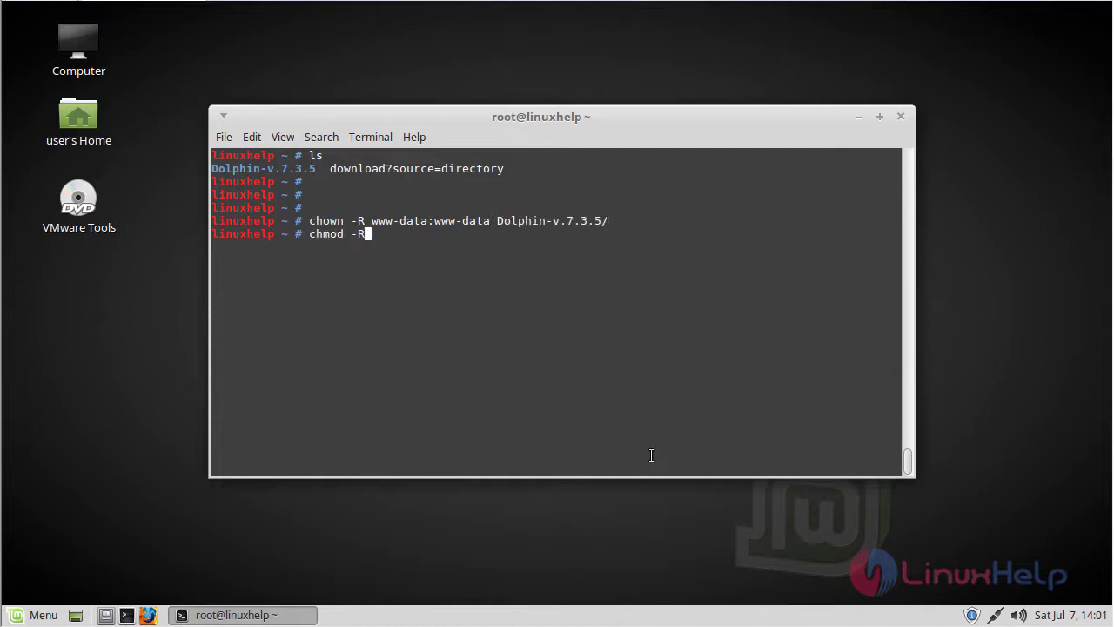
{"action": "type", "text": "775 D"}
{"action": "key", "text": "Tab"}
{"action": "key", "text": "Return"}
{"action": "key", "text": "Return"}
{"action": "key", "text": "Return"}
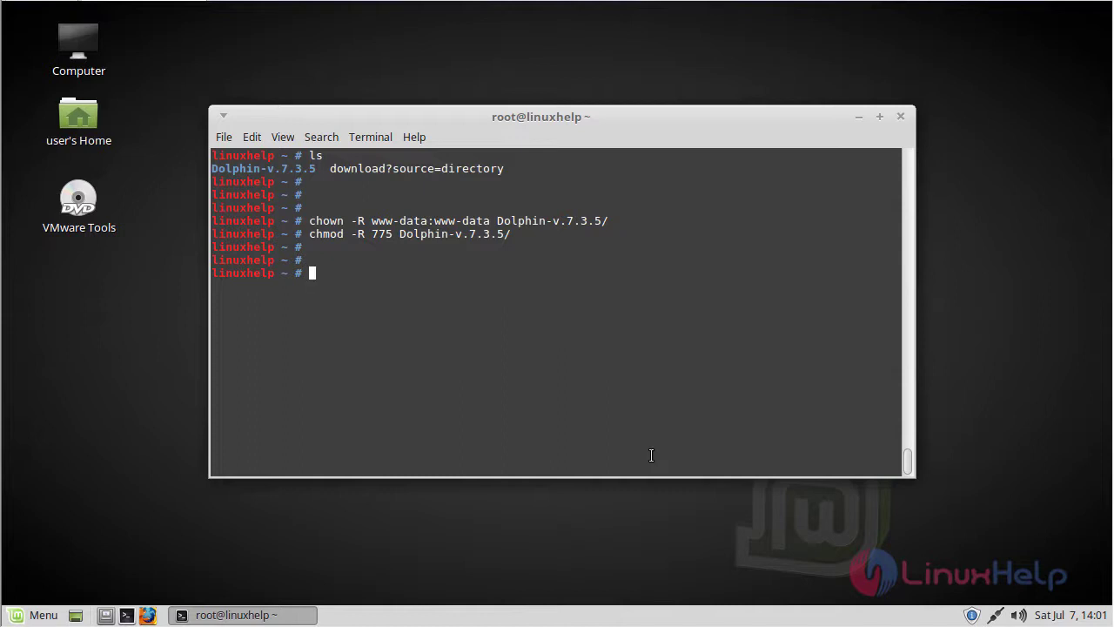
Move the Dolphin-v.7.3.5 folder into /var/www/html.
{"action": "type", "text": "mv "}
{"action": "type", "text": "D"}
{"action": "key", "text": "Tab"}
{"action": "type", "text": "/var/w"}
{"action": "key", "text": "Tab"}
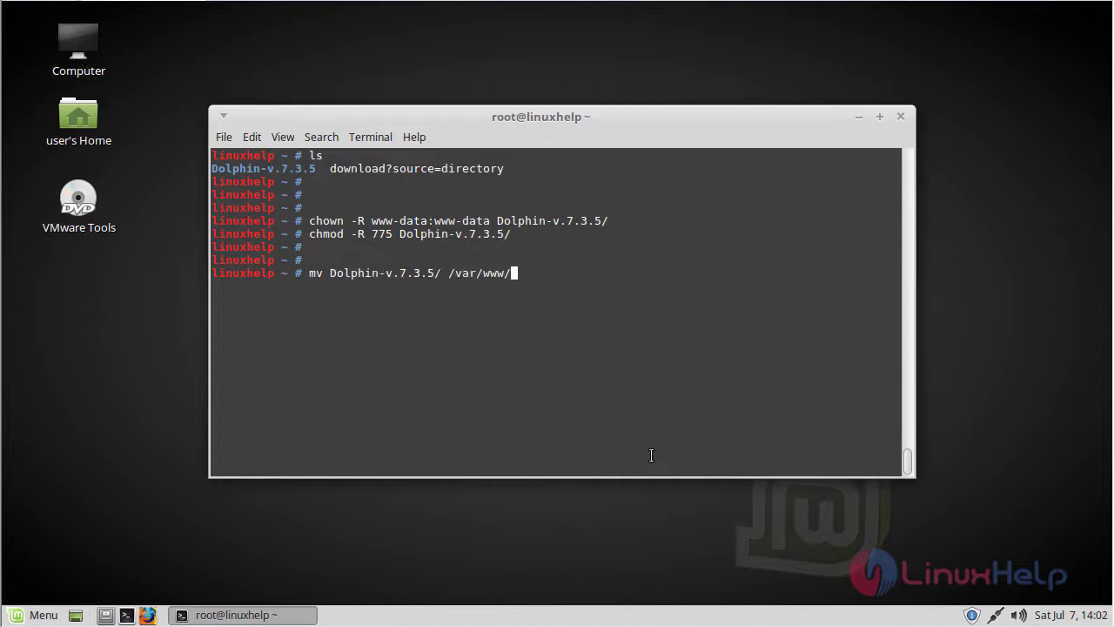
{"action": "type", "text": "h"}
{"action": "key", "text": "Tab"}
{"action": "key", "text": "Return"}
{"action": "key", "text": "Return"}
{"action": "key", "text": "Return"}
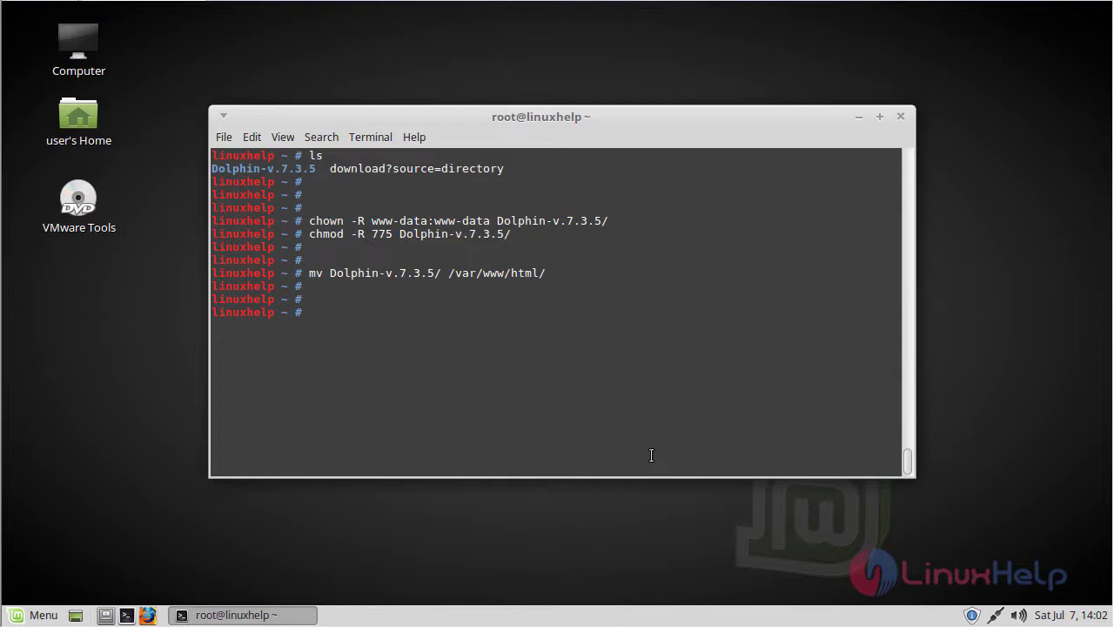
Change into the /etc/apache2/sites-available directory.
{"action": "type", "text": "c"}
{"action": "type", "text": "d /etc/apa"}
{"action": "key", "text": "Tab"}
{"action": "type", "text": "sites"}
{"action": "key", "text": "Tab"}
{"action": "key", "text": "Return"}
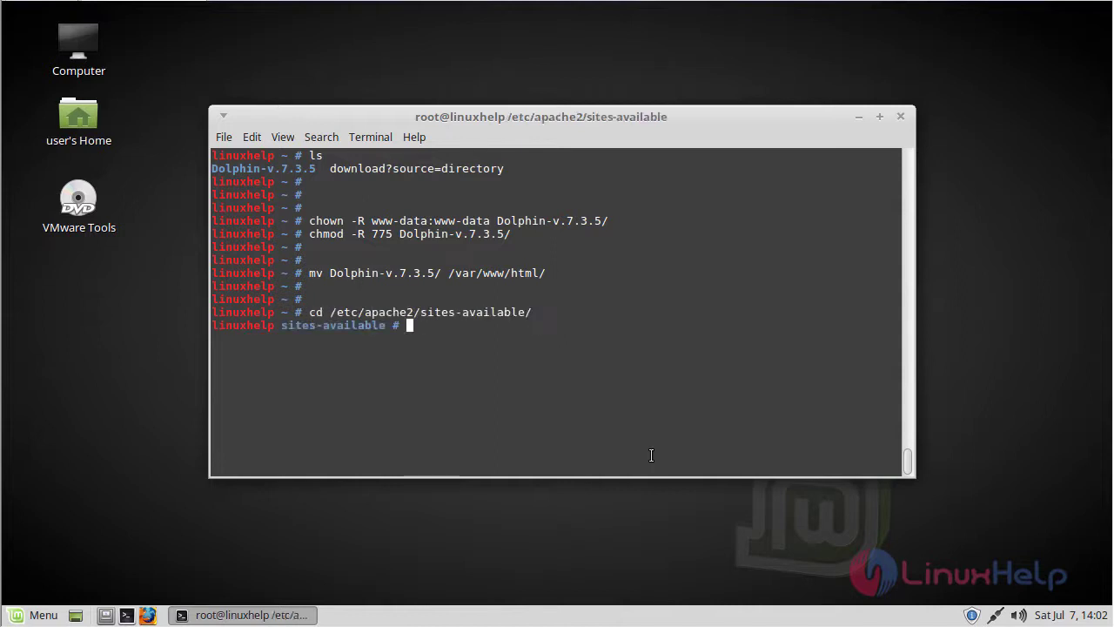
{"action": "key", "text": "Return"}
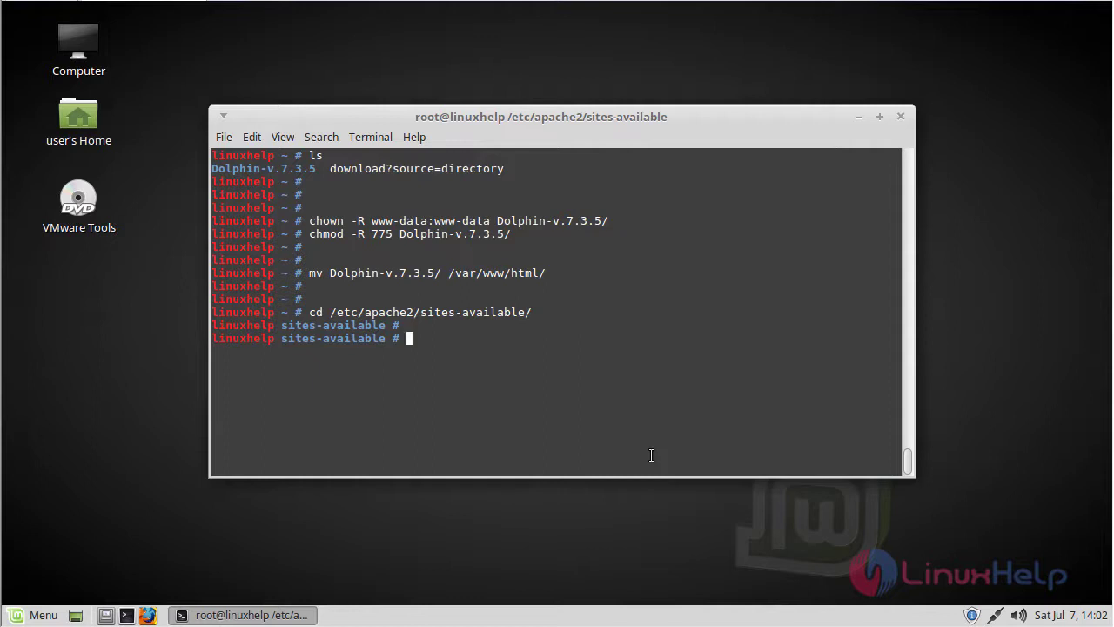
{"action": "type", "text": "vim "}
{"action": "type", "text": "dolphi"}
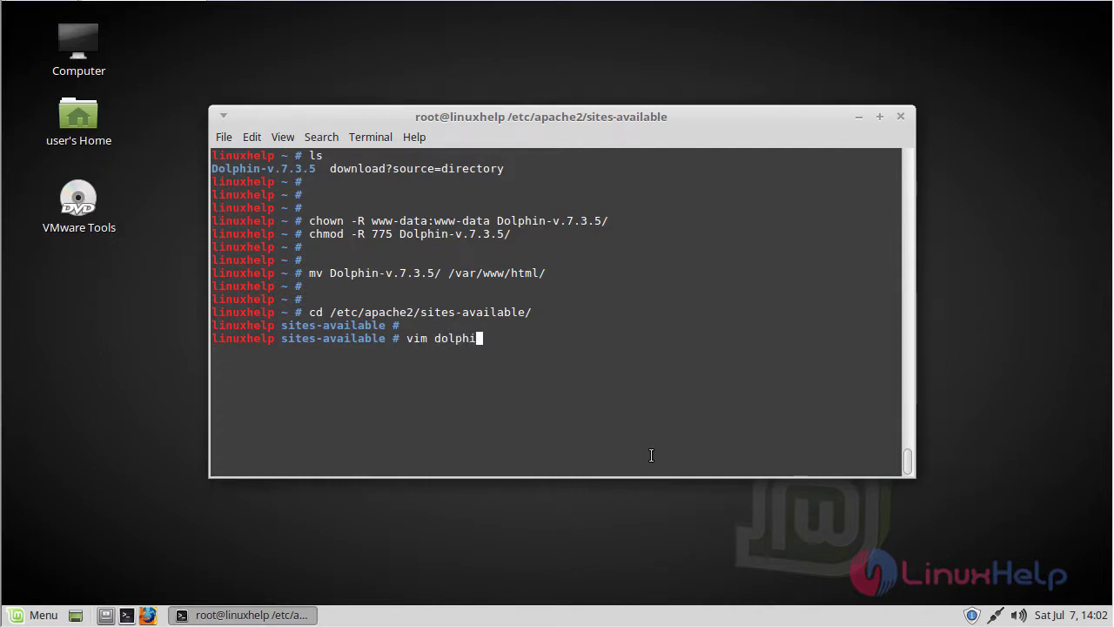
{"action": "type", "text": "n."}
{"action": "type", "text": "conf"}
{"action": "key", "text": "Return"}
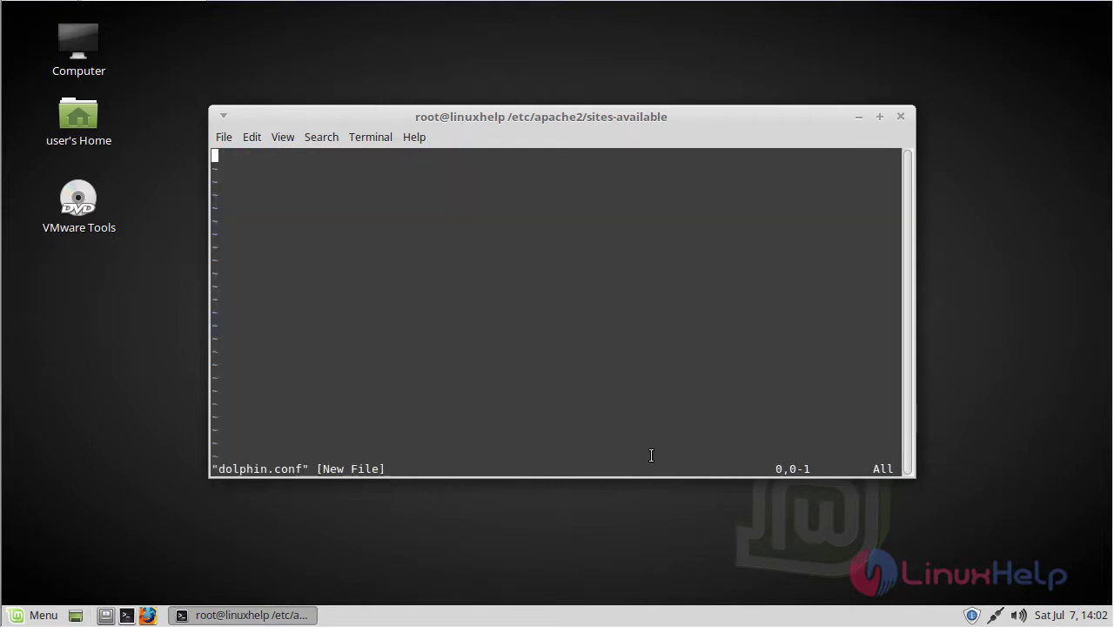
{"action": "key", "text": "i"}
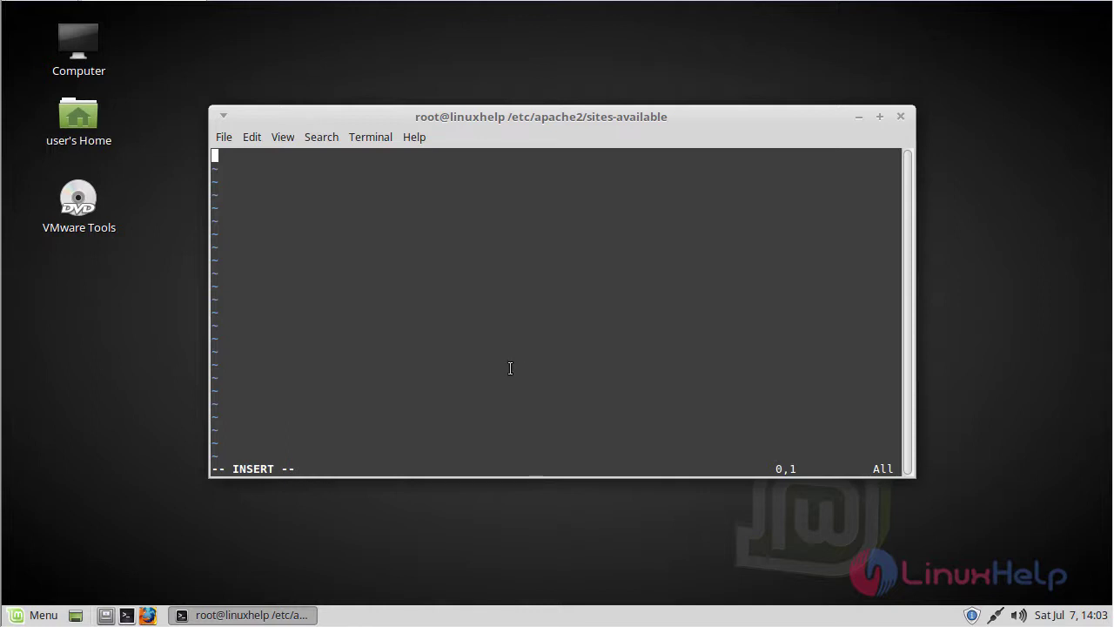
{"action": "right_click", "coordinate": [305, 209]}
{"action": "left_click", "coordinate": [319, 319]}
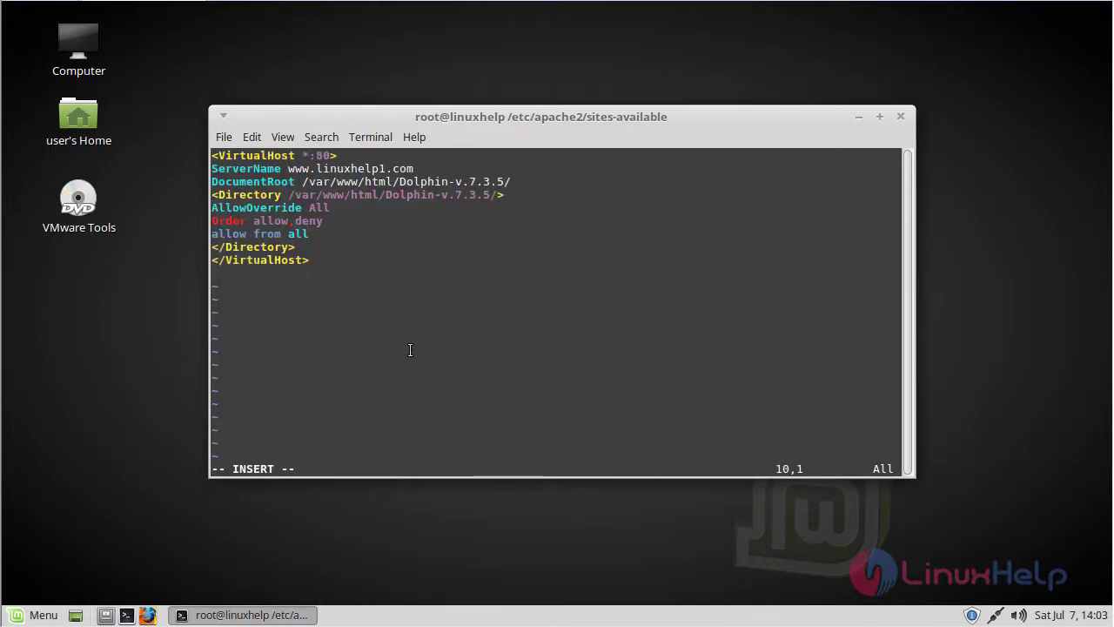
{"action": "key", "text": "Escape"}
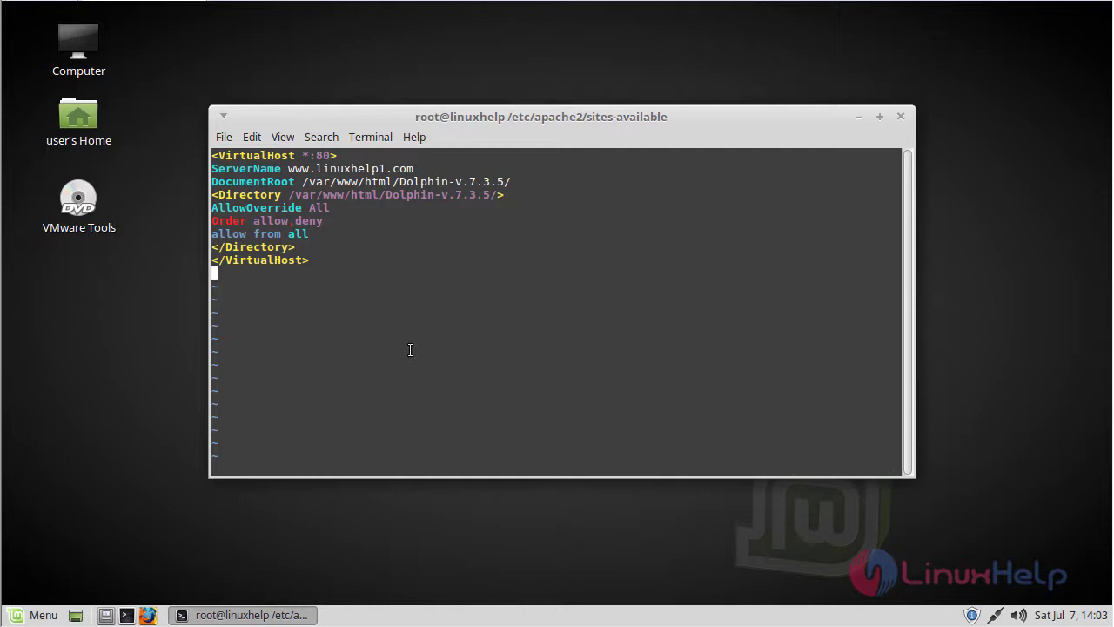
{"action": "type", "text": ":wq"}
{"action": "key", "text": "Return"}
{"action": "key", "text": "Return"}
{"action": "key", "text": "Return"}
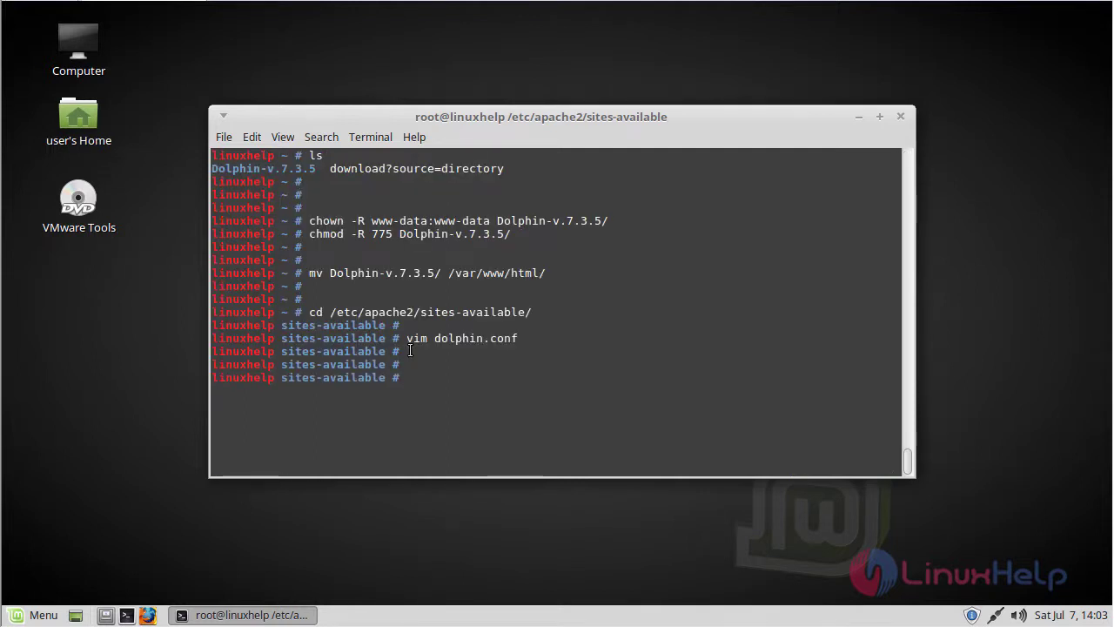
Enable the dolphin.conf site with a2ensite.
{"action": "type", "text": "a2ensite "}
{"action": "type", "text": "d"}
{"action": "type", "text": "o"}
{"action": "key", "text": "Tab"}
{"action": "key", "text": "Return"}
{"action": "key", "text": "Return"}
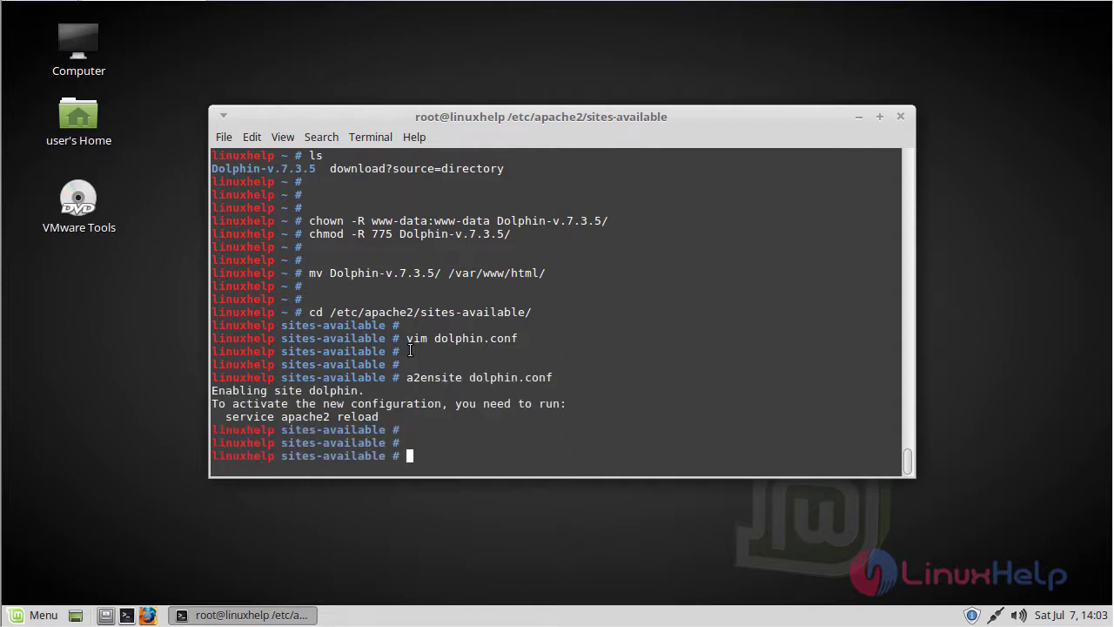
Enable Apache's rewrite module with a2enmod rewrite.
{"action": "key", "text": "Return"}
{"action": "type", "text": "a2en"}
{"action": "type", "text": "mod rewrite"}
{"action": "key", "text": "Return"}
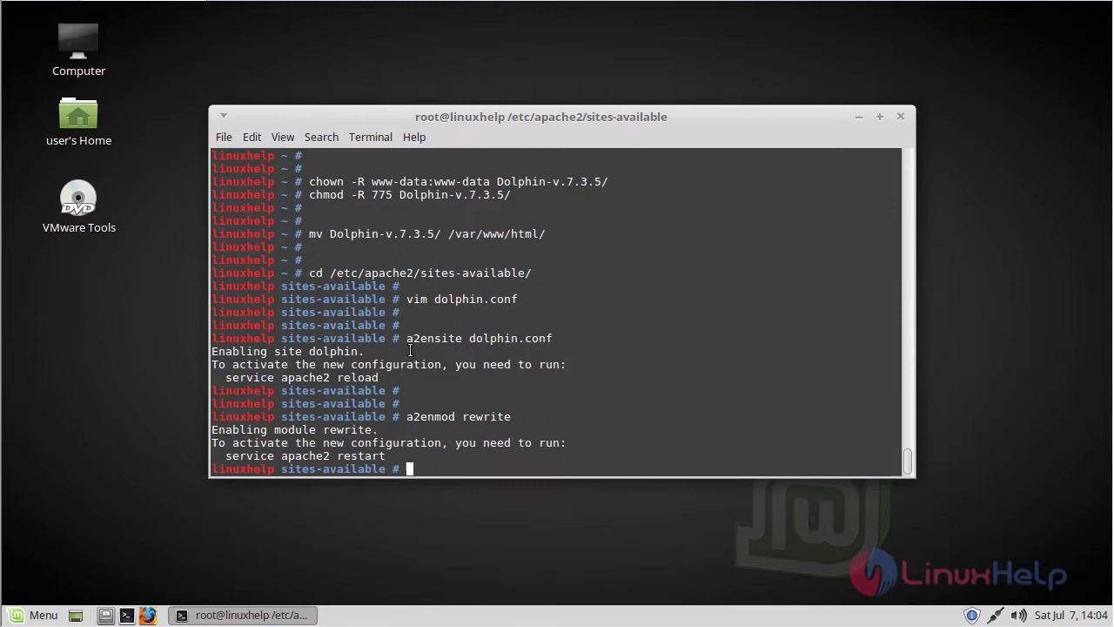
{"action": "key", "text": "Return"}
{"action": "key", "text": "Return"}
{"action": "key", "text": "Return"}
{"action": "key", "text": "Return"}
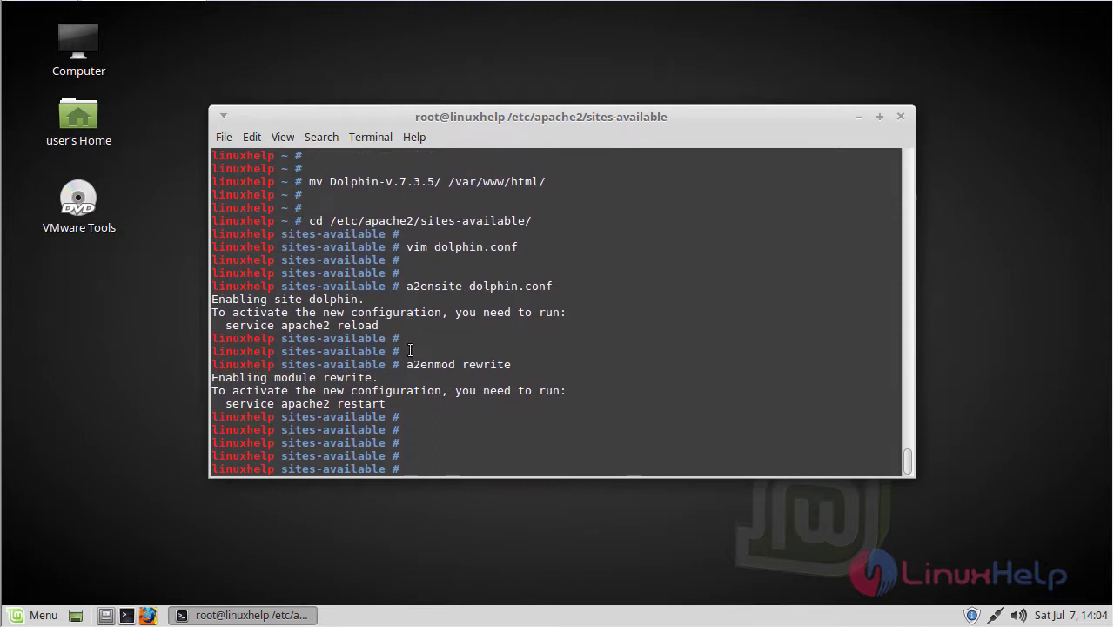
{"action": "type", "text": "v"}
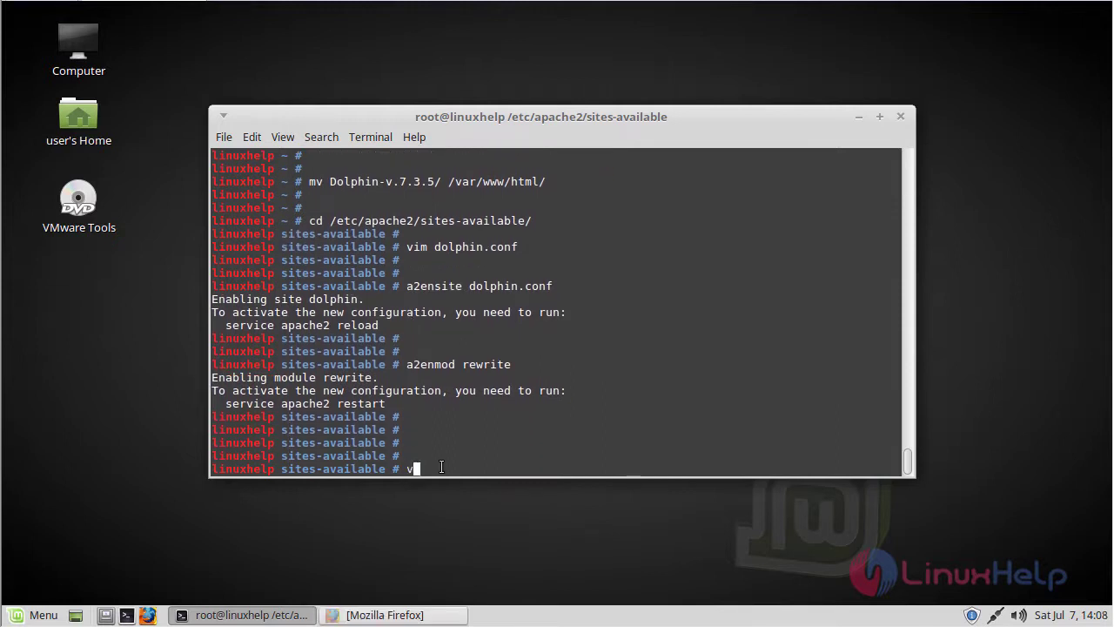
{"action": "type", "text": "im /etc/h"}
{"action": "type", "text": "osts"}
{"action": "key", "text": "Return"}
{"action": "type", "text": "i"}
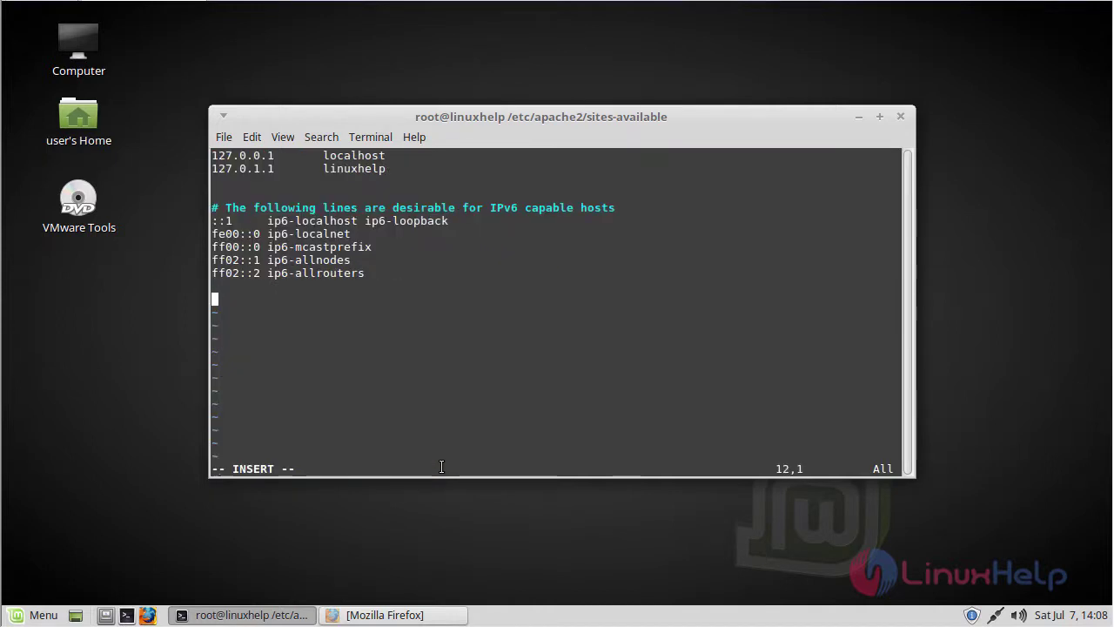
{"action": "type", "text": "192."}
{"action": "type", "text": "168.7.201"}
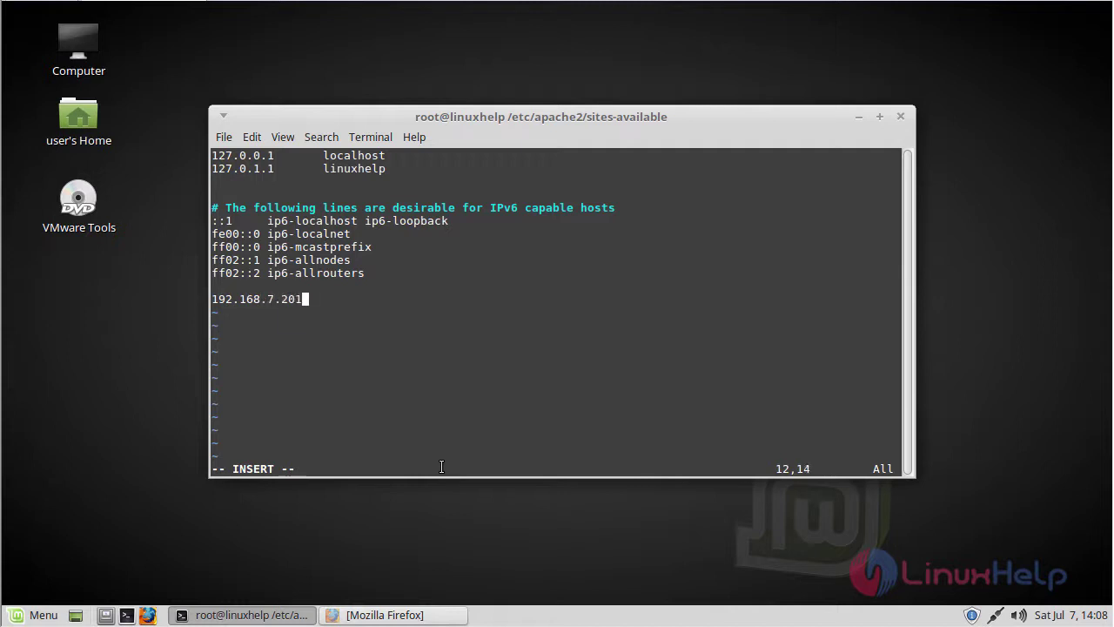
{"action": "key", "text": "Tab"}
{"action": "type", "text": "www"}
{"action": "type", "text": ".linuxhe"}
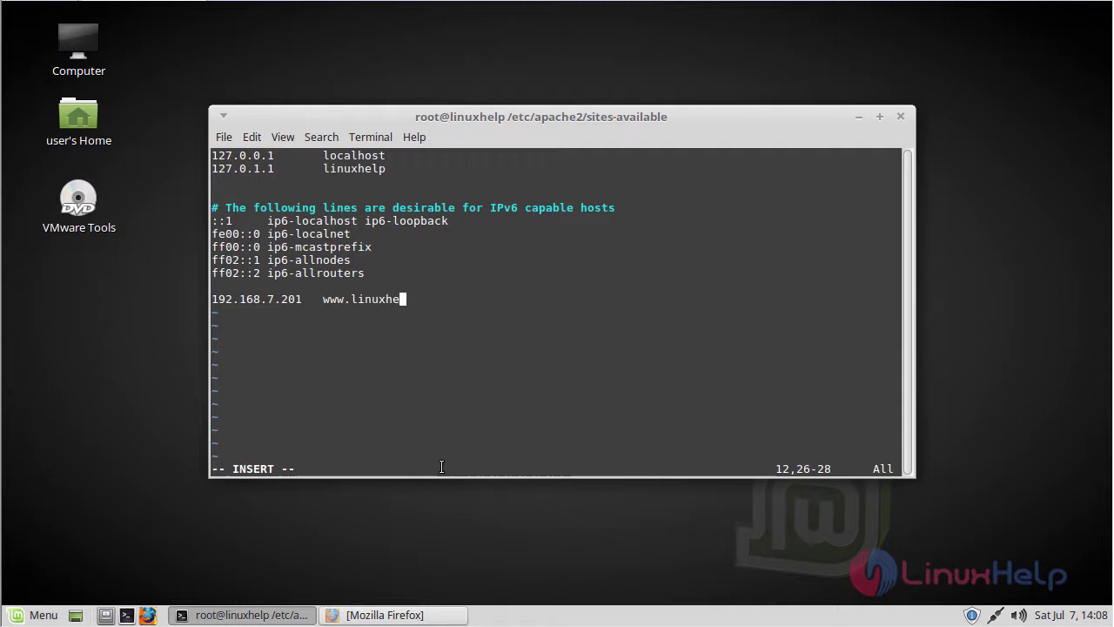
{"action": "type", "text": "lp1.com"}
{"action": "key", "text": "Left"}
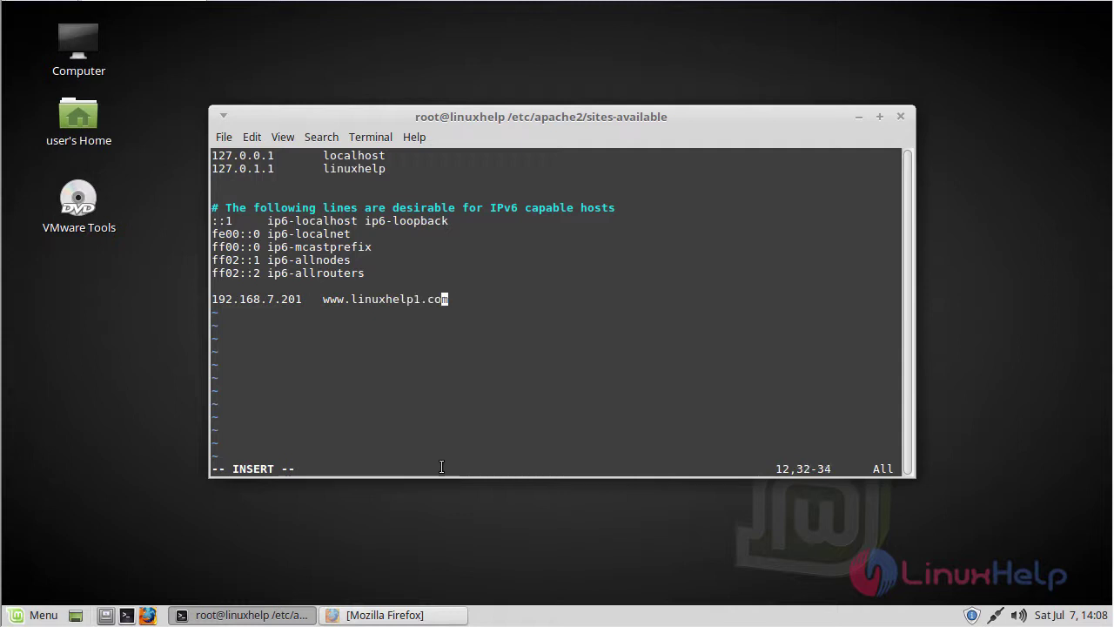
{"action": "key", "text": "Escape"}
{"action": "type", "text": ":"}
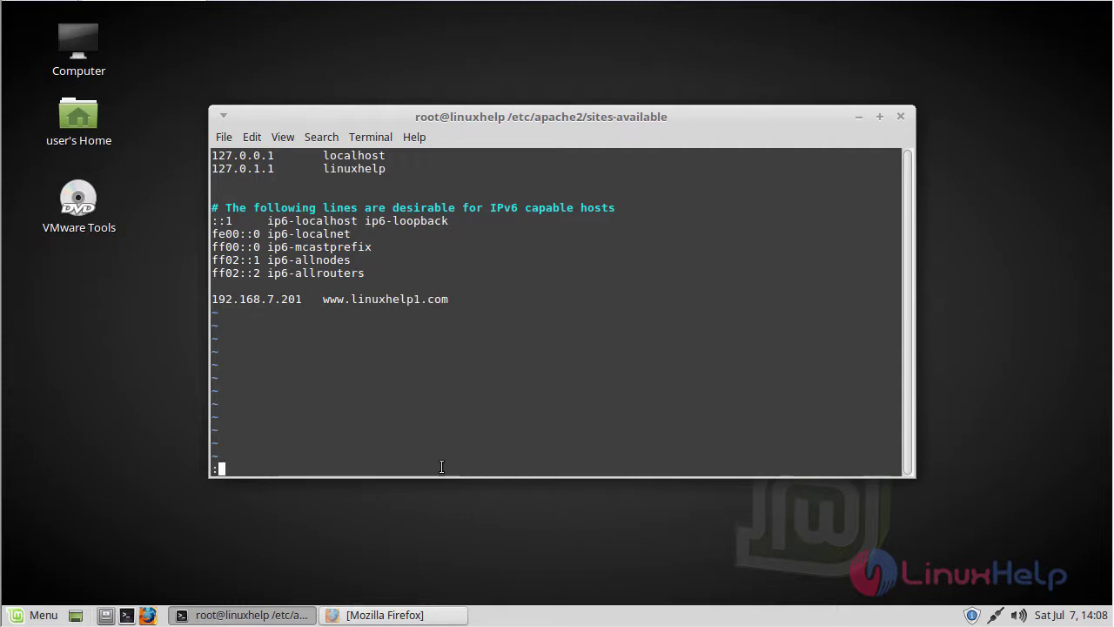
{"action": "type", "text": "wq"}
{"action": "key", "text": "Return"}
{"action": "key", "text": "Return"}
{"action": "key", "text": "Return"}
{"action": "key", "text": "Return"}
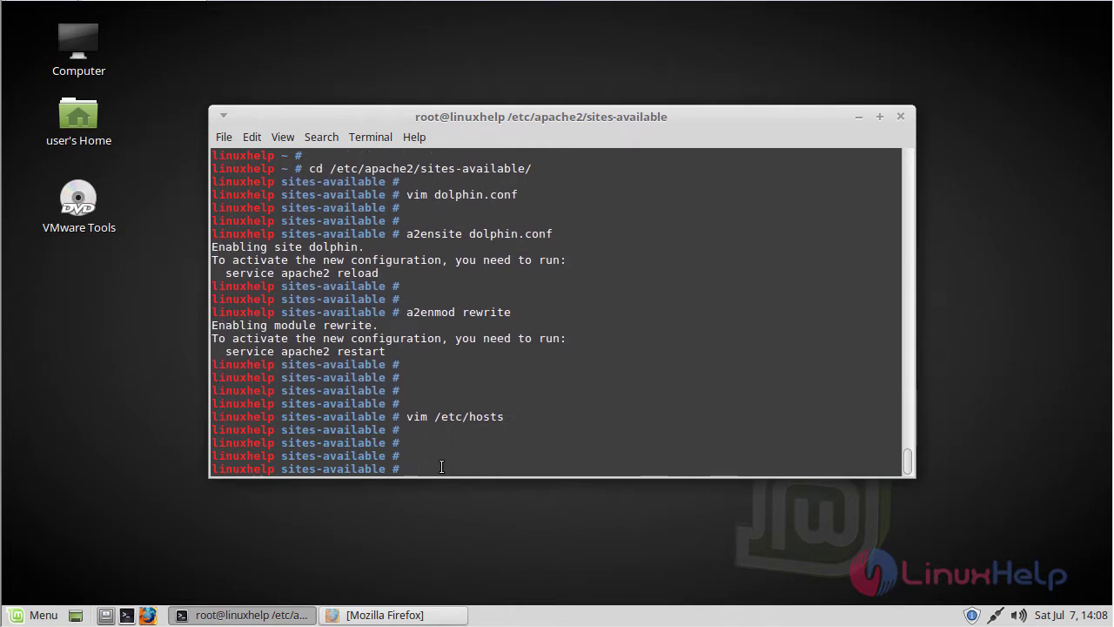
Restart Apache with systemctl restart apache2.service.
{"action": "type", "text": "systemctl "}
{"action": "type", "text": "restart a"}
{"action": "type", "text": "pache2.service"}
{"action": "key", "text": "Return"}
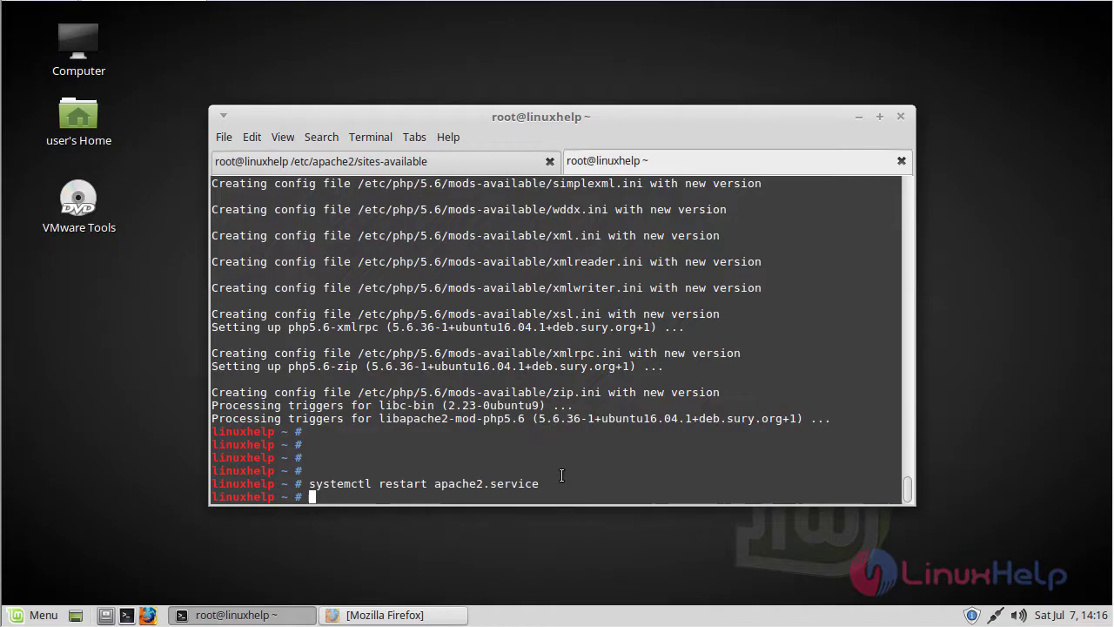
{"action": "left_click", "coordinate": [428, 616]}
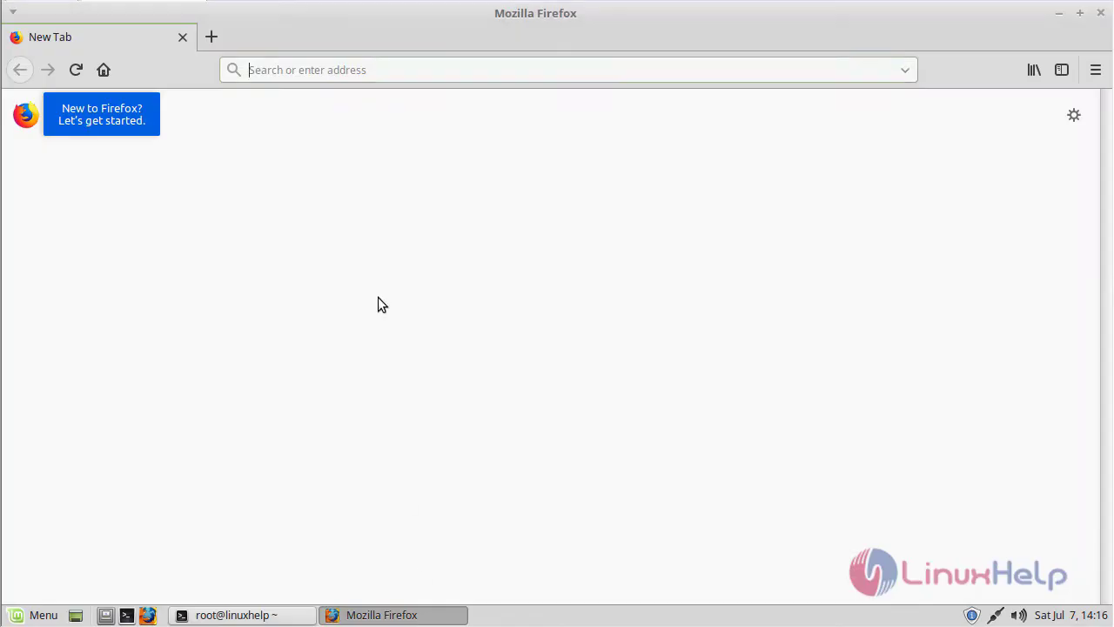
{"action": "left_click", "coordinate": [307, 70]}
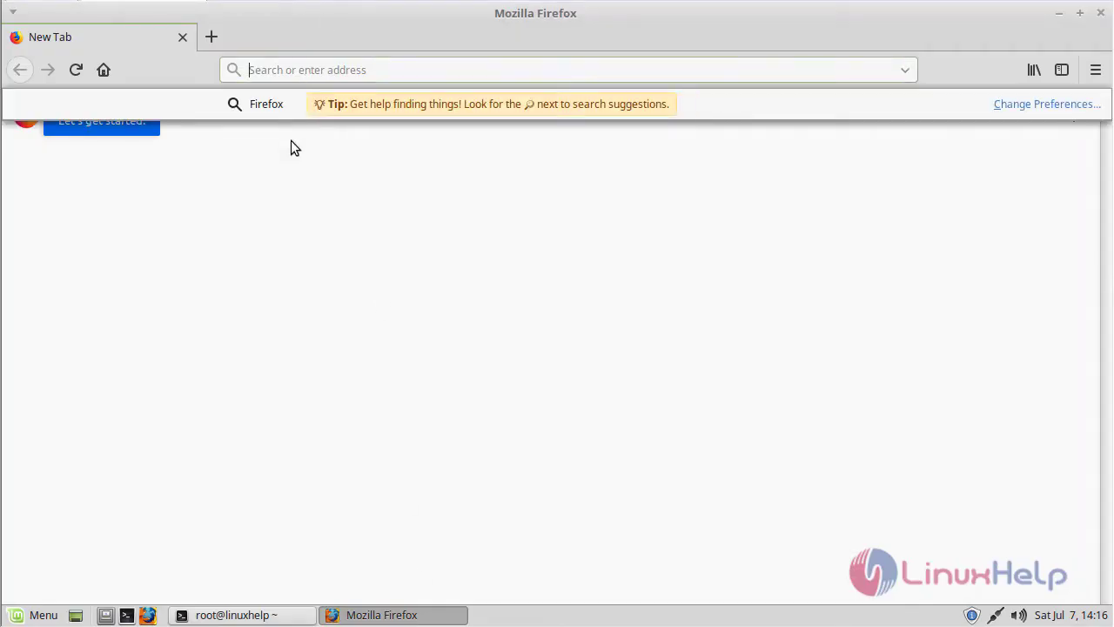
{"action": "type", "text": "ww"}
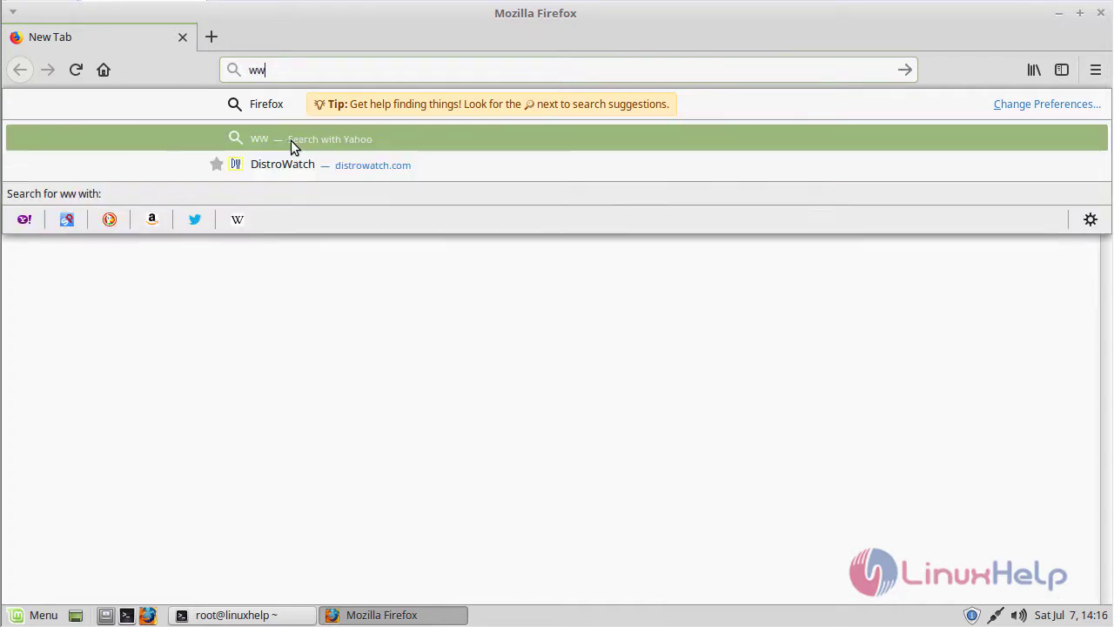
{"action": "type", "text": "w.linux"}
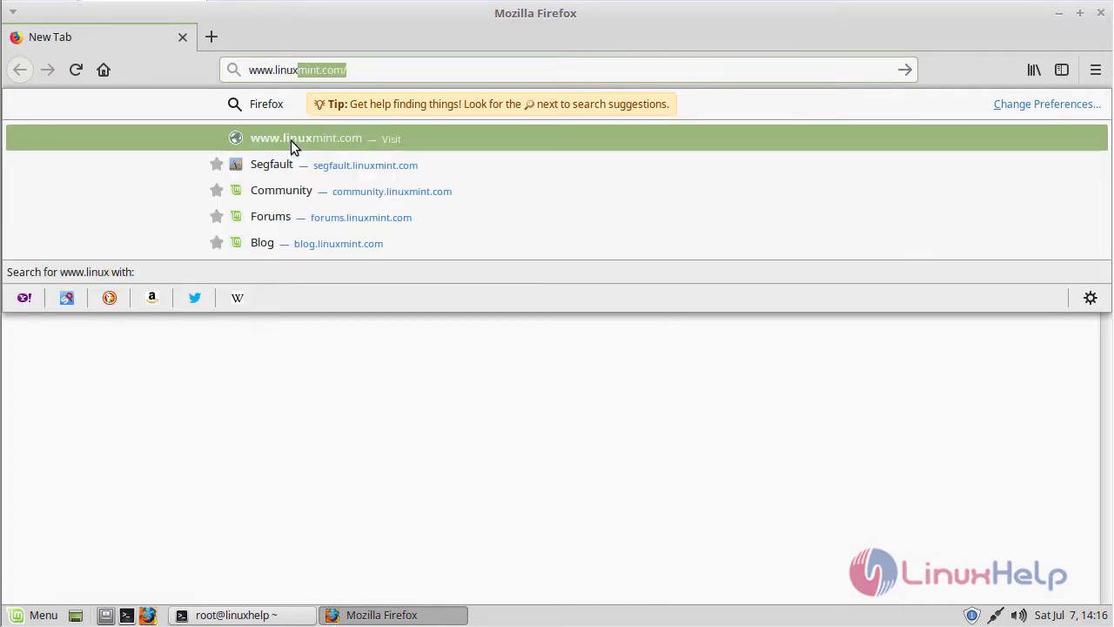
{"action": "type", "text": "help1.com"}
{"action": "key", "text": "Return"}
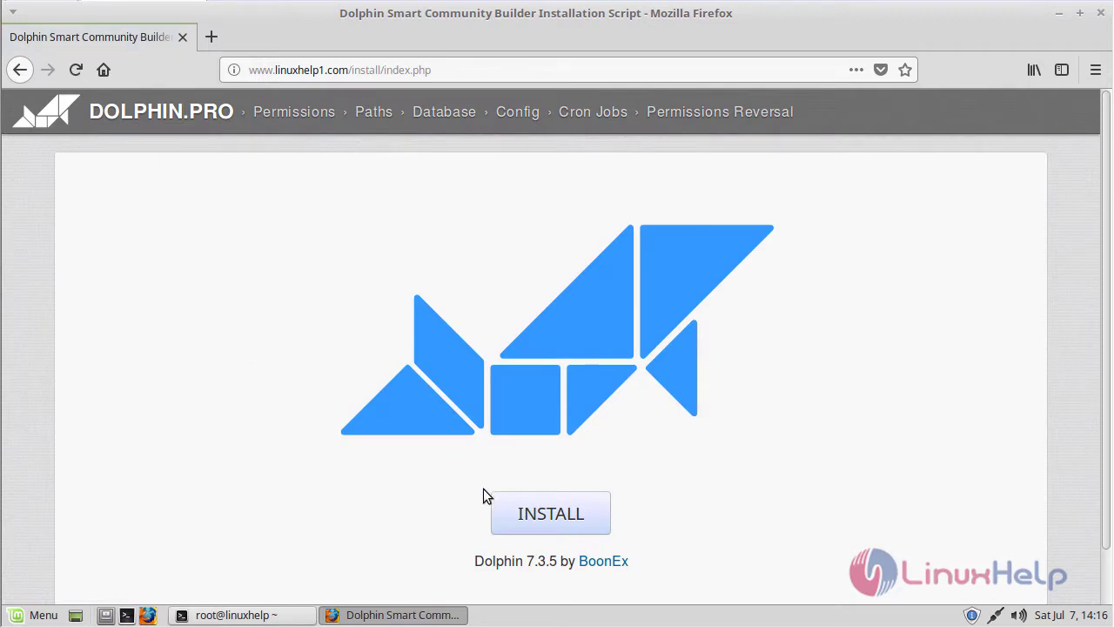
Begin the Dolphin install and pass the Permissions and Paths Check pages to reach Database setup.
{"action": "left_click", "coordinate": [507, 512]}
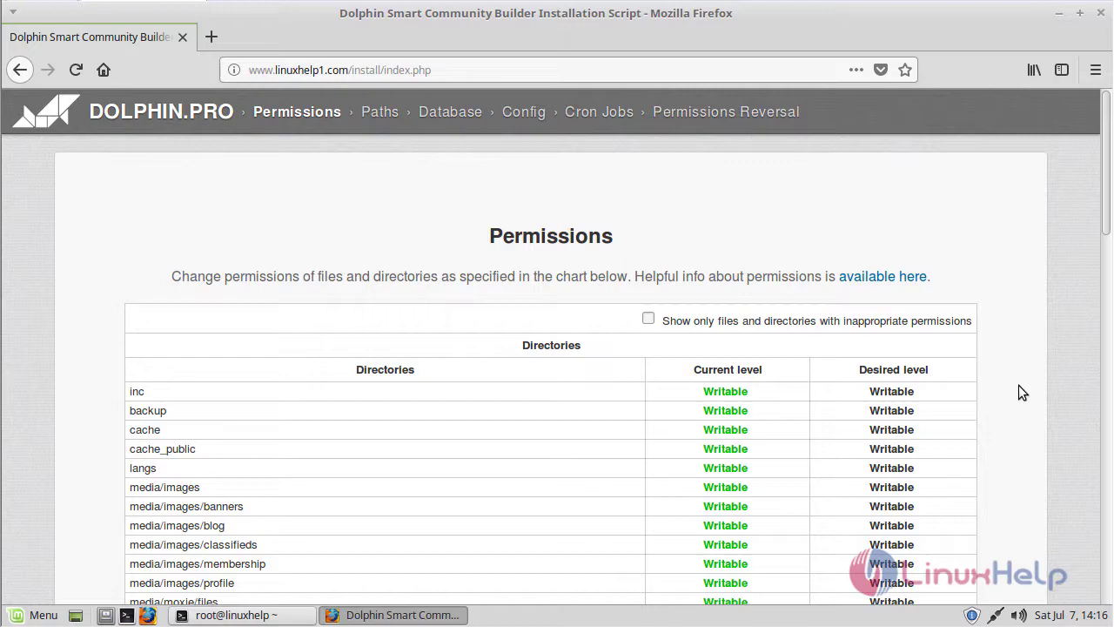
{"action": "scroll", "coordinate": [1022, 392], "scroll_direction": "down", "scroll_amount": 5}
{"action": "scroll", "coordinate": [1022, 393], "scroll_direction": "down", "scroll_amount": 10}
{"action": "scroll", "coordinate": [1022, 392], "scroll_direction": "down", "scroll_amount": 10}
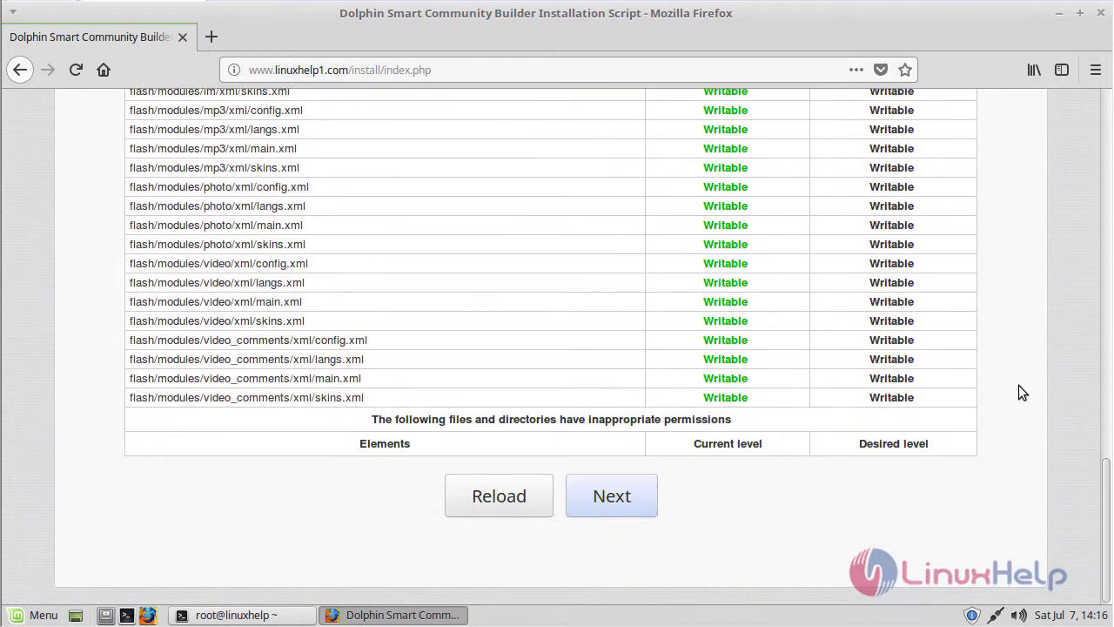
{"action": "left_click", "coordinate": [589, 504]}
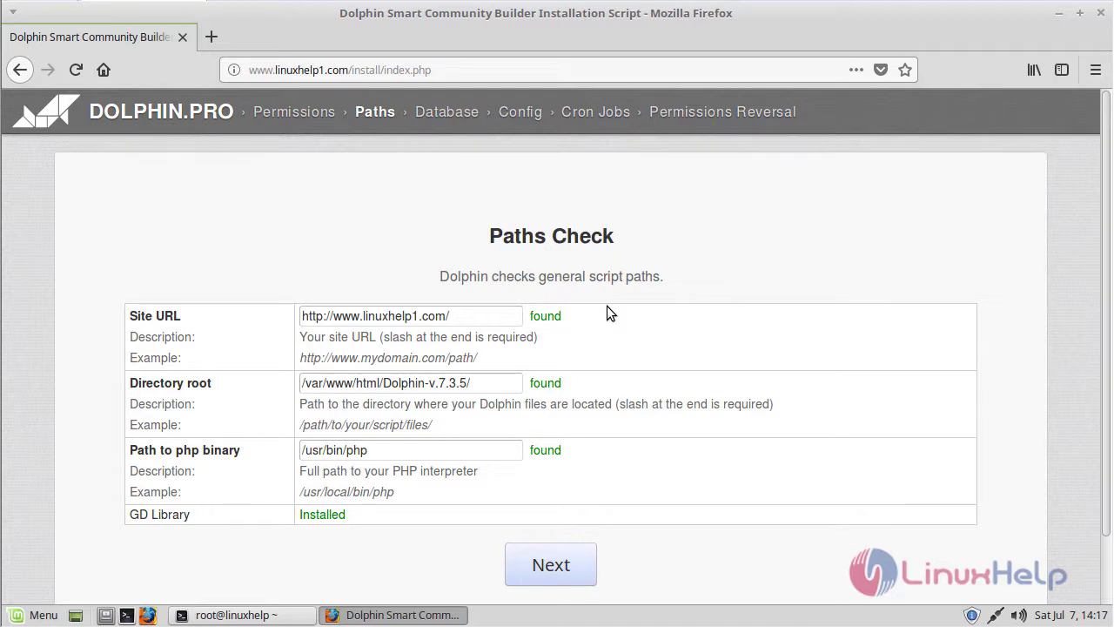
{"action": "left_click", "coordinate": [551, 565]}
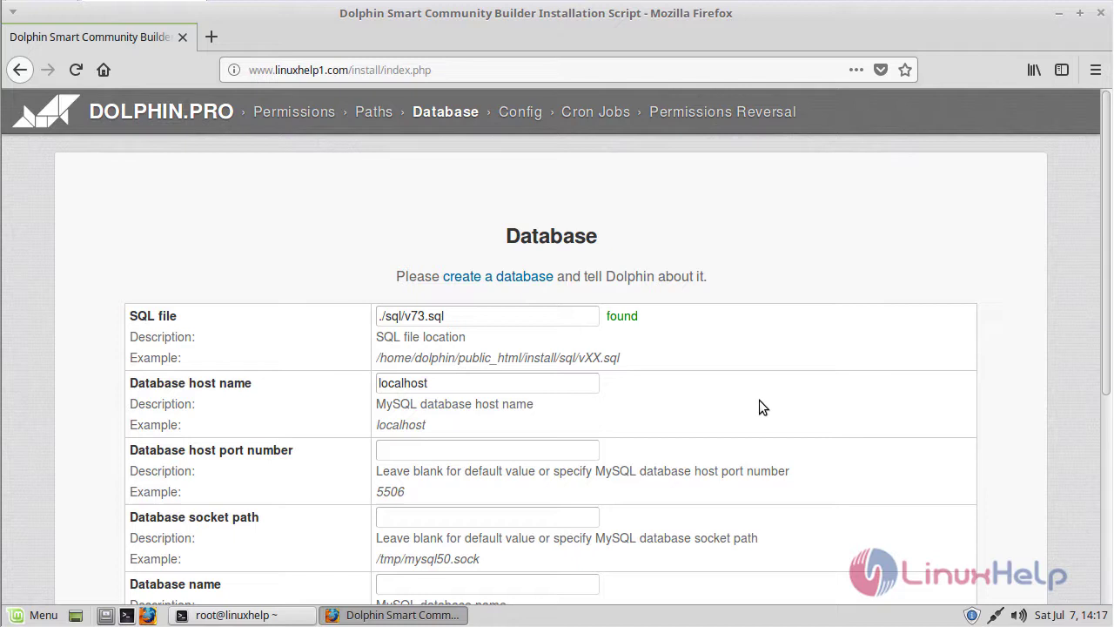
Enter database name 'dolphin', user 'dolphinuser' and the database password, then submit.
{"action": "scroll", "coordinate": [726, 421], "scroll_direction": "down", "scroll_amount": 4}
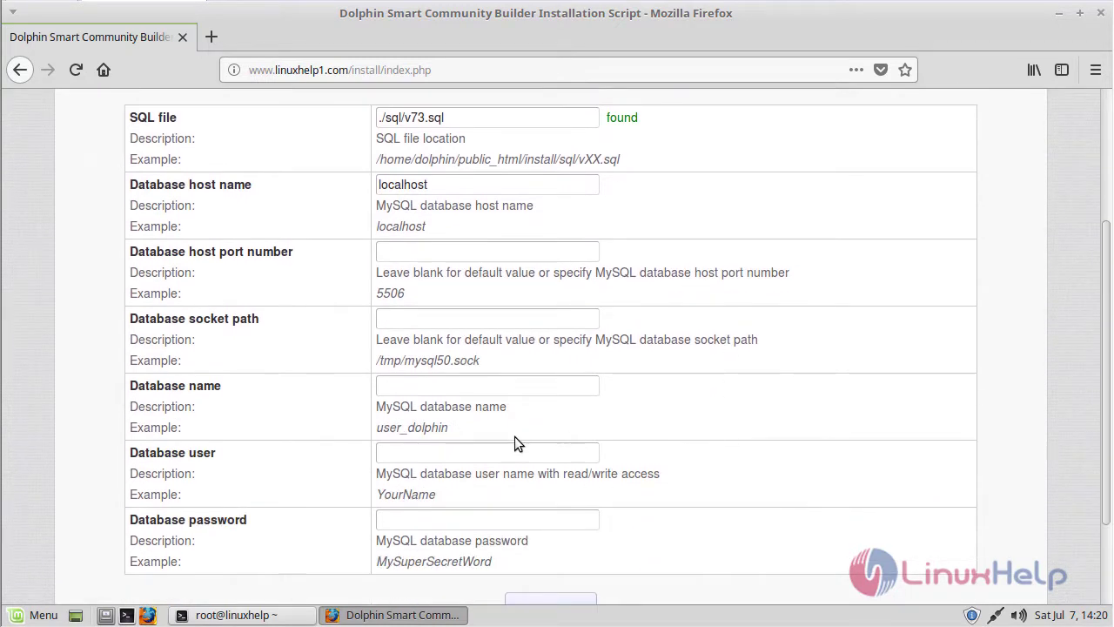
{"action": "scroll", "coordinate": [411, 396], "scroll_direction": "down", "scroll_amount": 1}
{"action": "left_click", "coordinate": [438, 340]}
{"action": "type", "text": "d"}
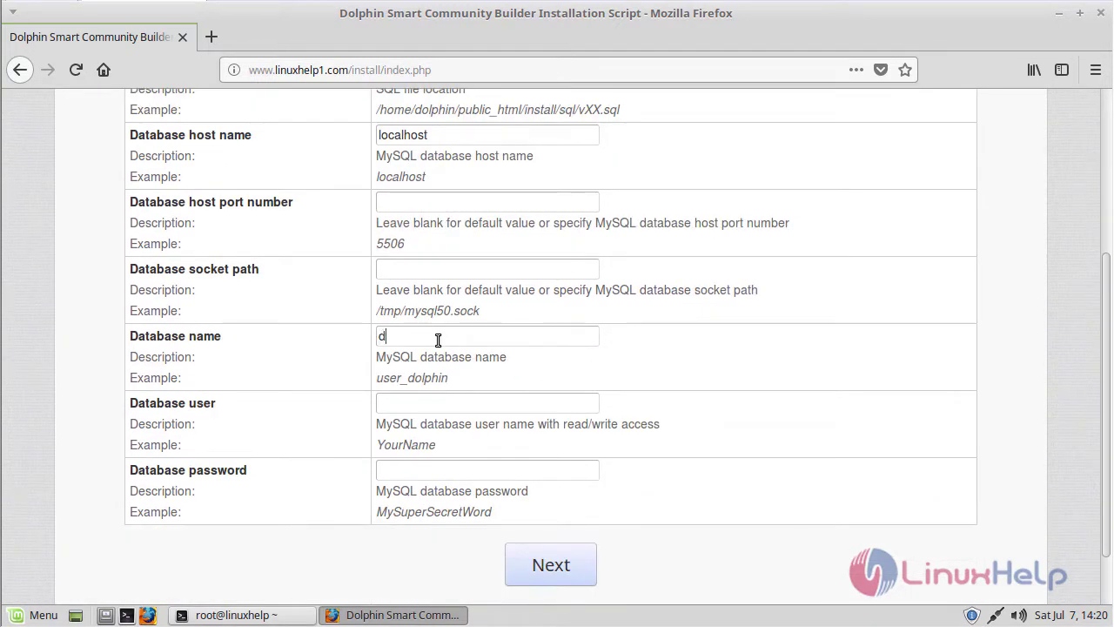
{"action": "type", "text": "olphin"}
{"action": "key", "text": "Tab"}
{"action": "type", "text": "dolphi"}
{"action": "type", "text": "nuser"}
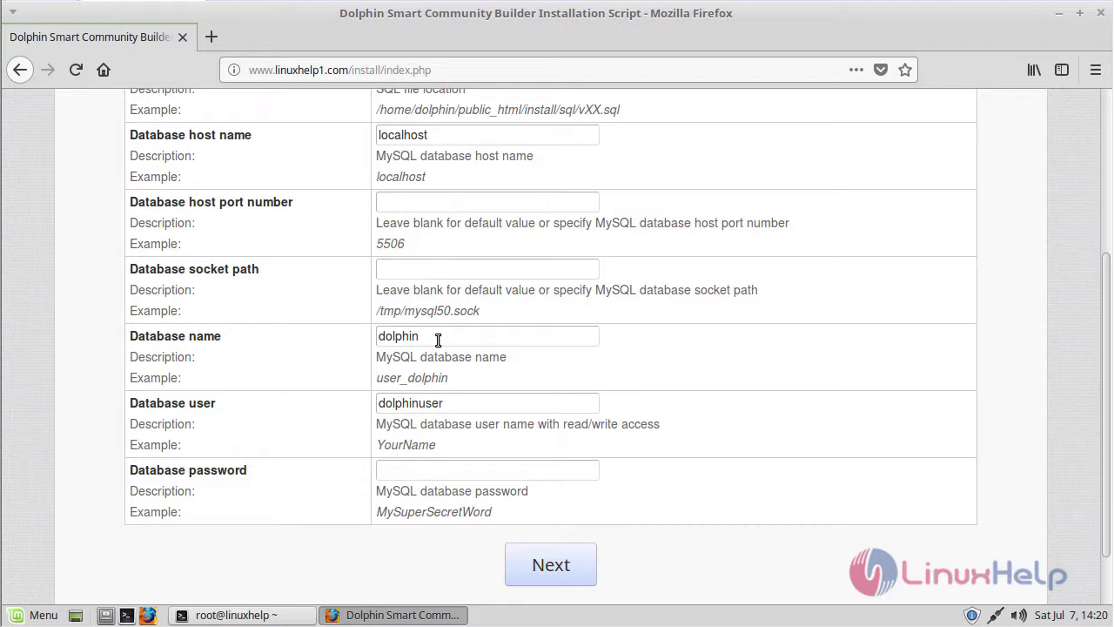
{"action": "key", "text": "Tab"}
{"action": "left_click", "coordinate": [528, 563]}
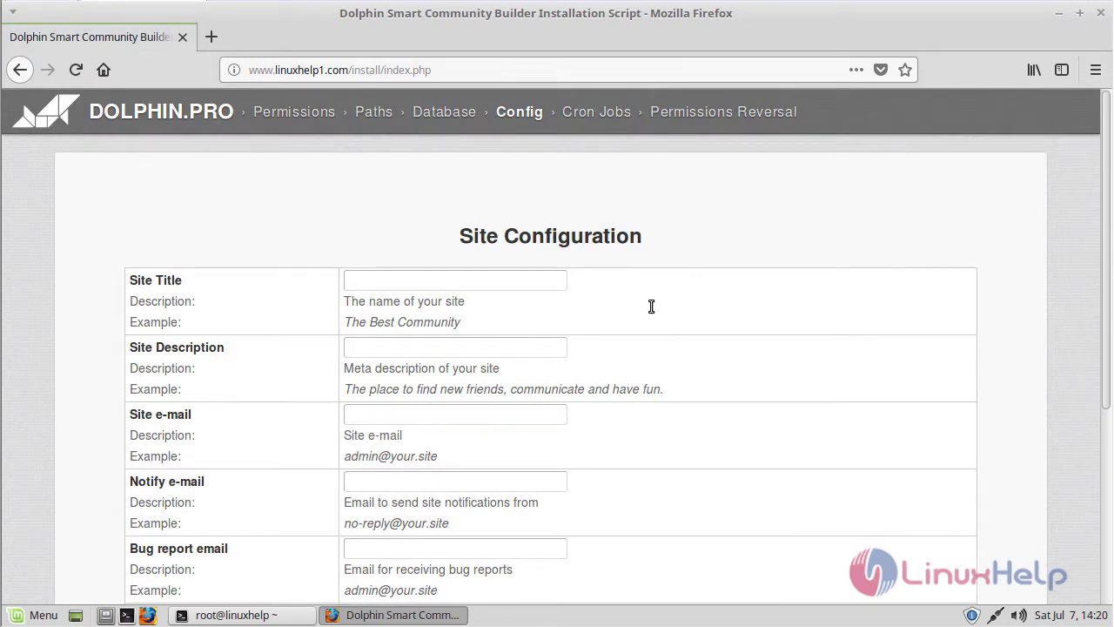
Enter site title 'linuxhelp', description 'welcome to linuxhelp' and the three contact e-mail addresses.
{"action": "left_click", "coordinate": [477, 277]}
{"action": "type", "text": "linuxhe"}
{"action": "type", "text": "lp"}
{"action": "left_click", "coordinate": [389, 347]}
{"action": "type", "text": "we"}
{"action": "type", "text": "lcome to lin"}
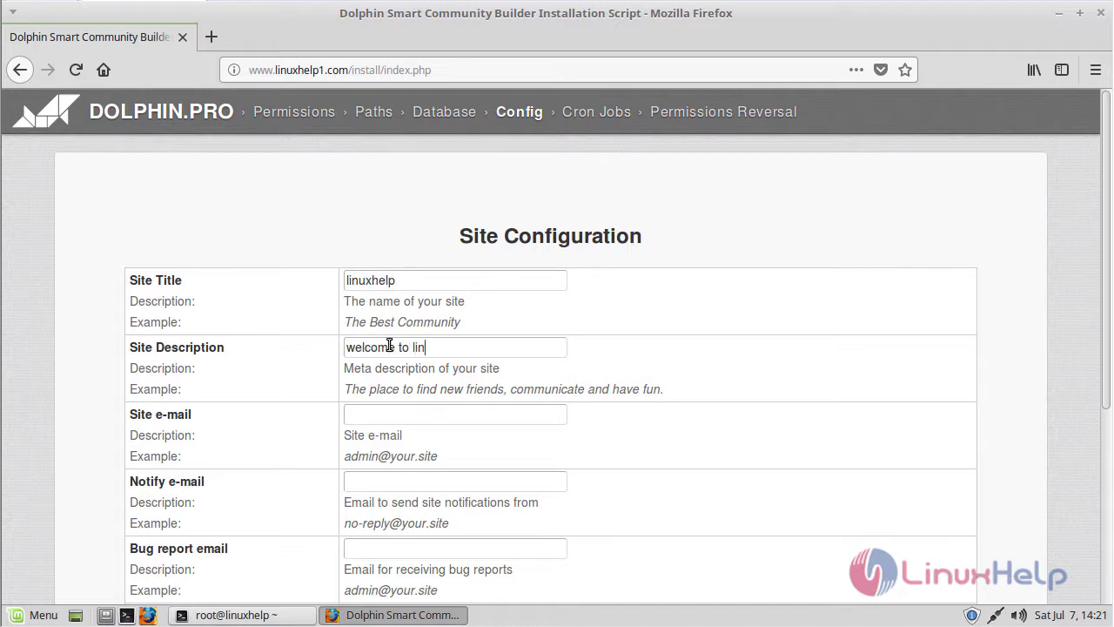
{"action": "type", "text": "uxhelp"}
{"action": "key", "text": "Tab"}
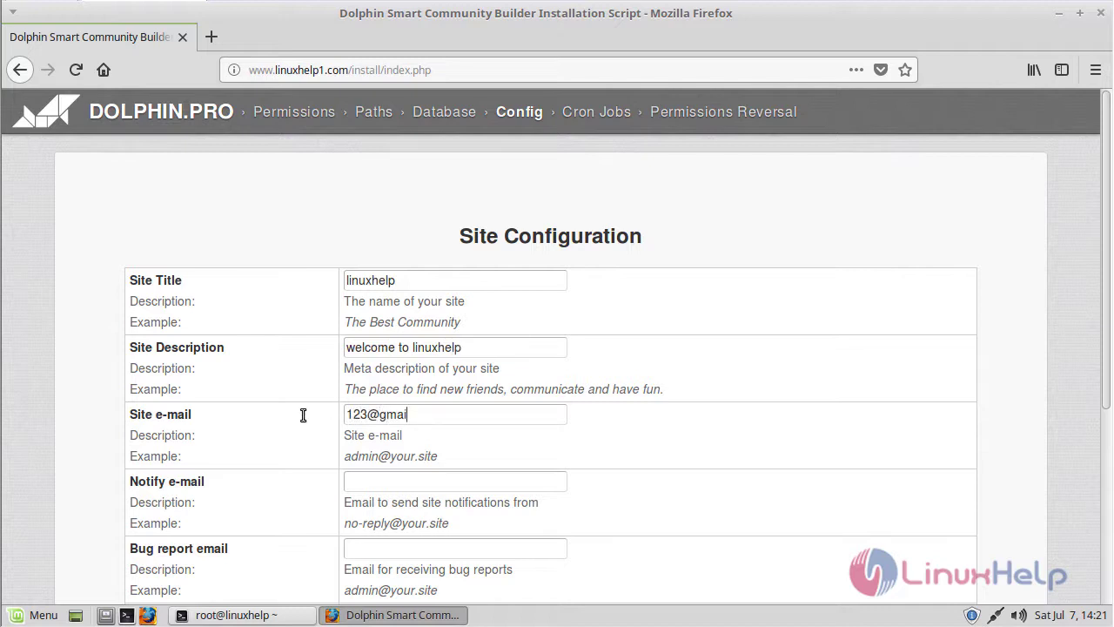
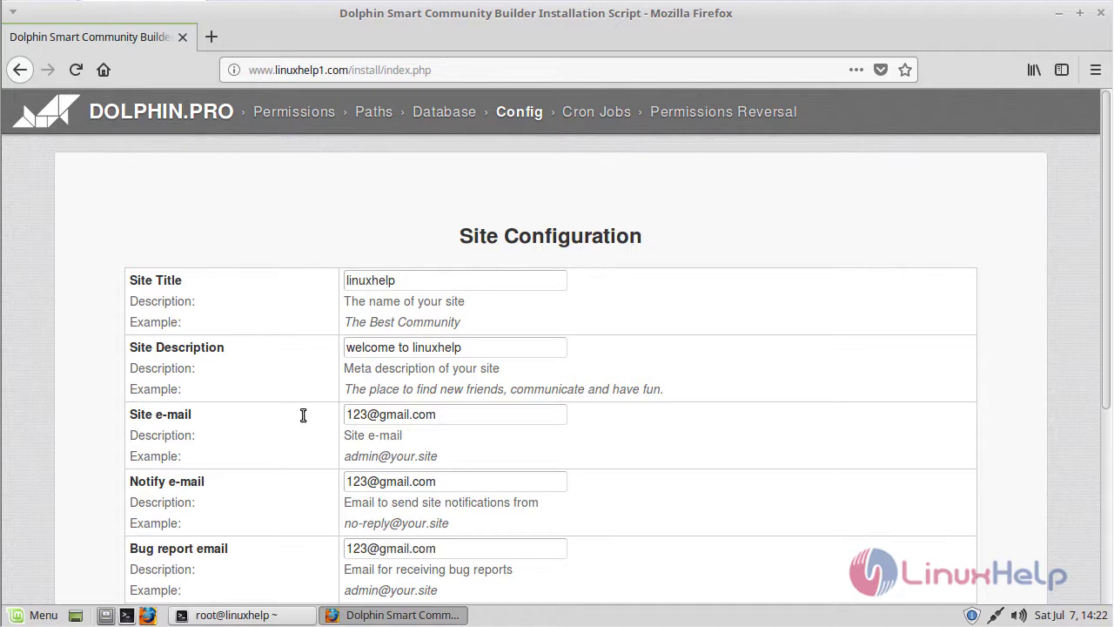
Fill in the admin username and password and submit the site configuration.
{"action": "scroll", "coordinate": [617, 471], "scroll_direction": "down", "scroll_amount": 2}
{"action": "scroll", "coordinate": [617, 470], "scroll_direction": "down", "scroll_amount": 2}
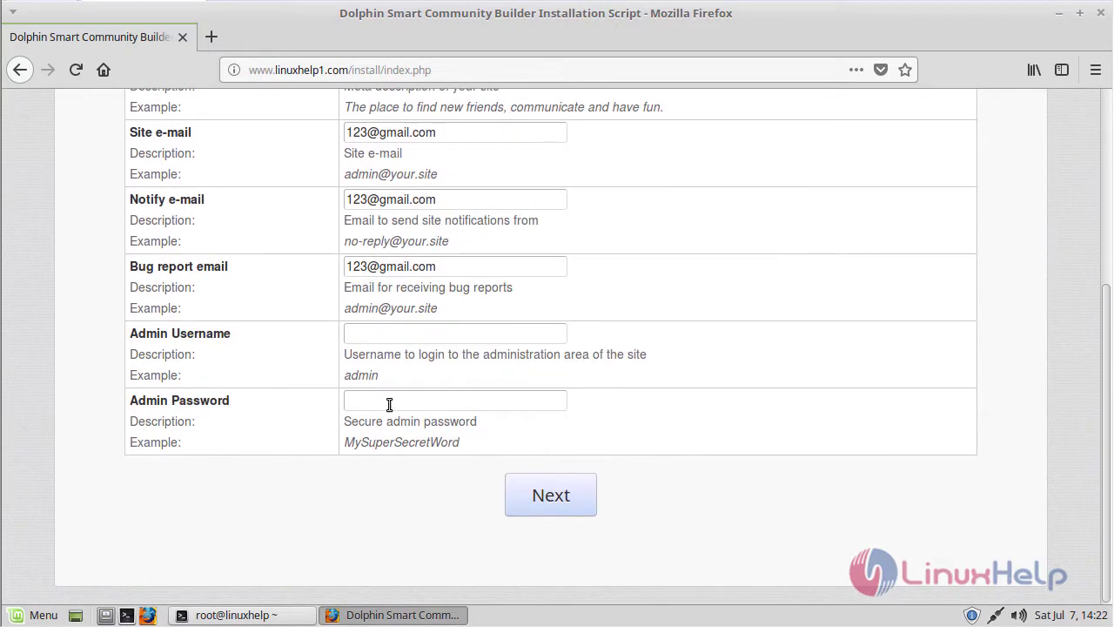
{"action": "left_click", "coordinate": [359, 341]}
{"action": "type", "text": "ad"}
{"action": "type", "text": "min"}
{"action": "left_click", "coordinate": [512, 510]}
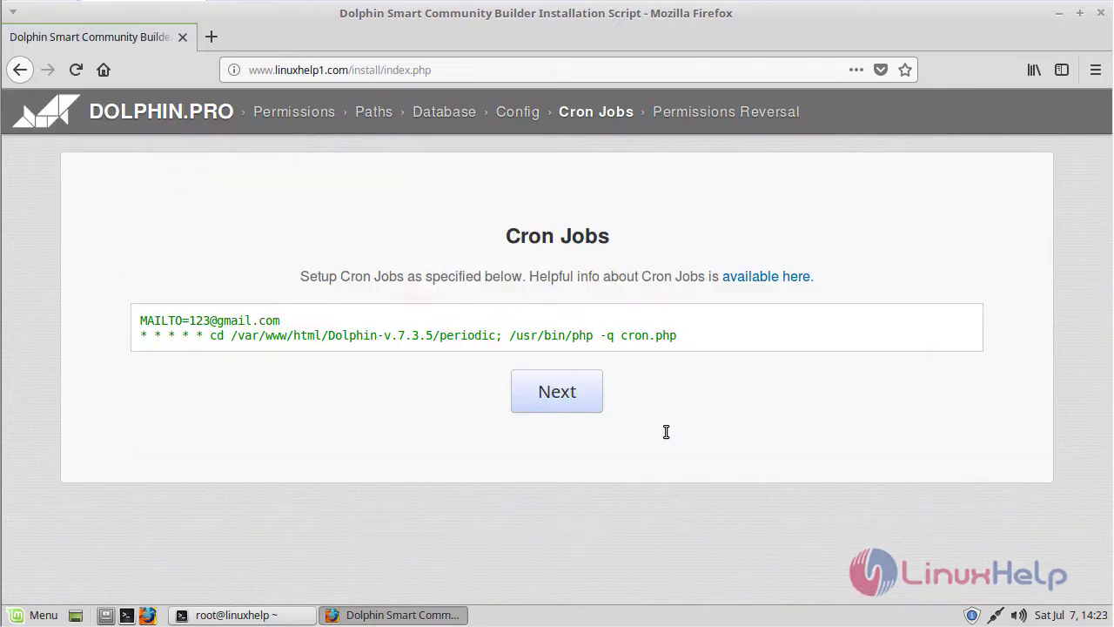
Continue past the Cron Jobs step and skip Permissions Reversal to finish installing Dolphin.
{"action": "left_click", "coordinate": [564, 396]}
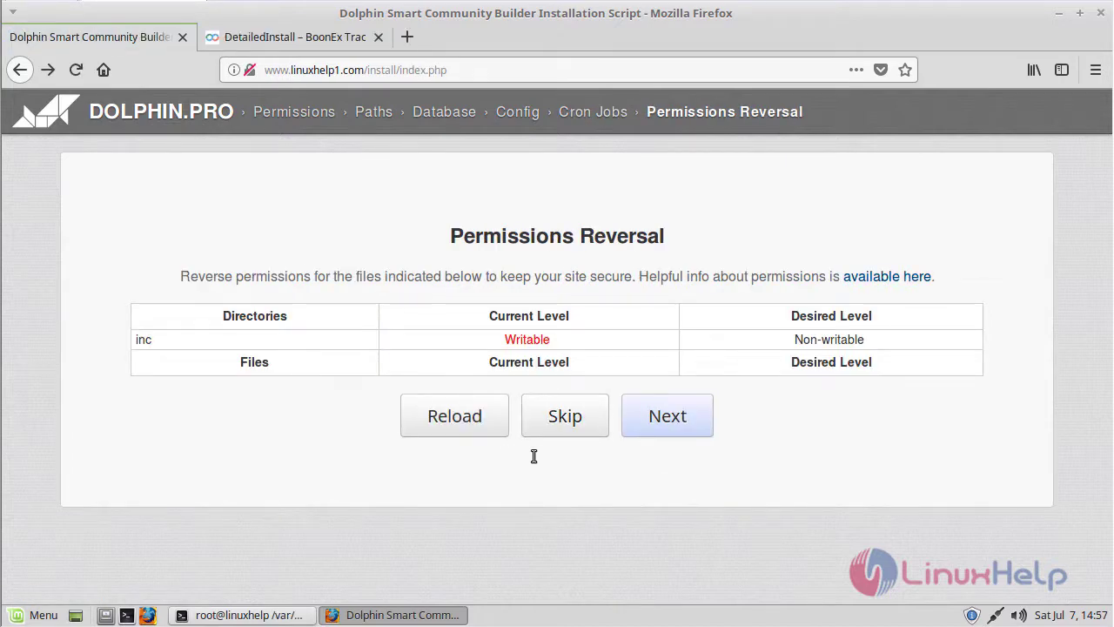
{"action": "left_click", "coordinate": [565, 417]}
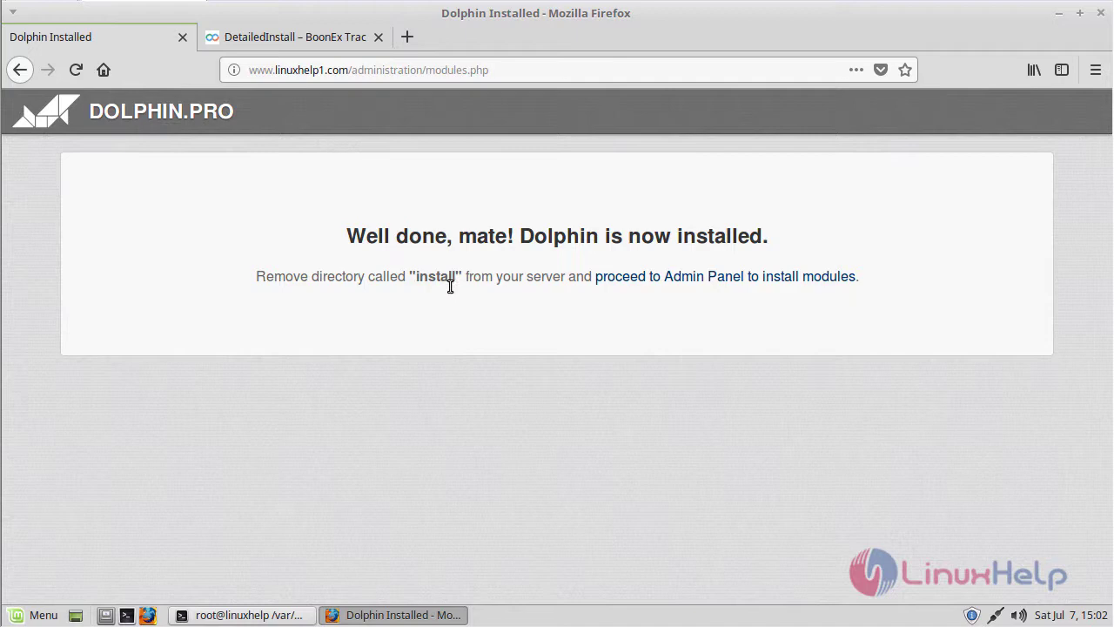
In the terminal, list the Dolphin directory and rename 'install' to 'install.bkp'.
{"action": "left_click", "coordinate": [277, 614]}
{"action": "type", "text": "ls"}
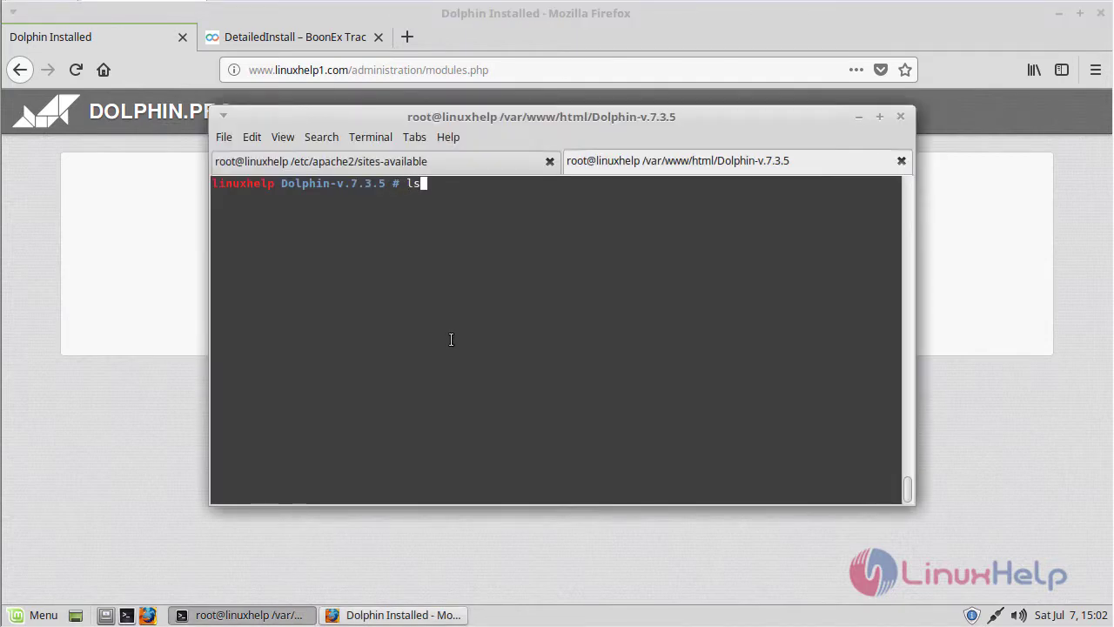
{"action": "key", "text": "Return"}
{"action": "key", "text": "Return"}
{"action": "key", "text": "Return"}
{"action": "type", "text": "mv "}
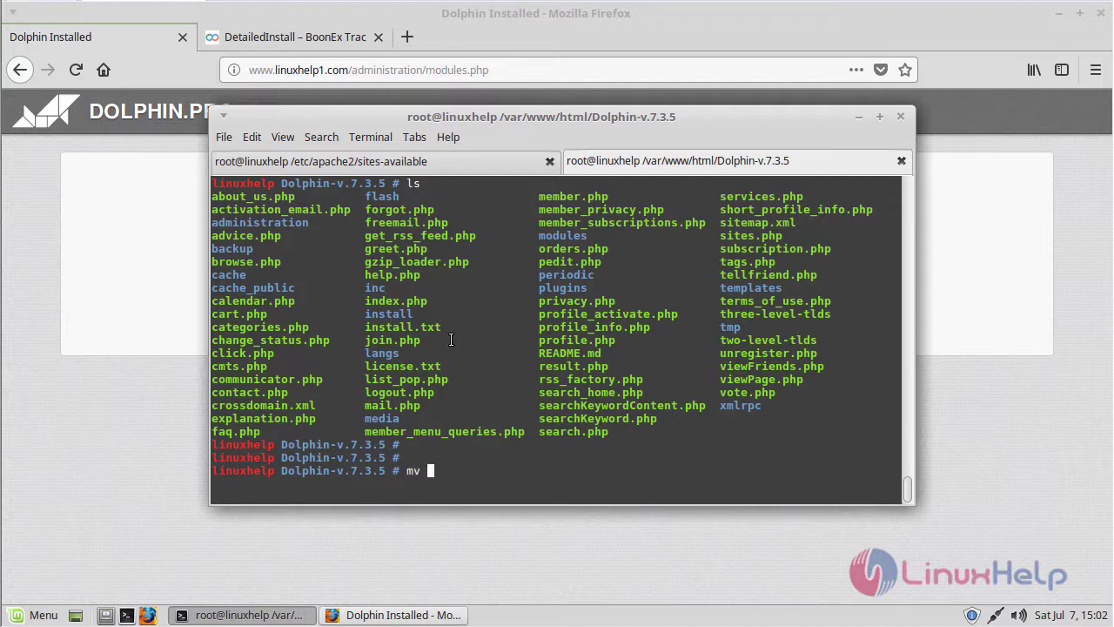
{"action": "type", "text": "install "}
{"action": "type", "text": "ins"}
{"action": "type", "text": "tall.b"}
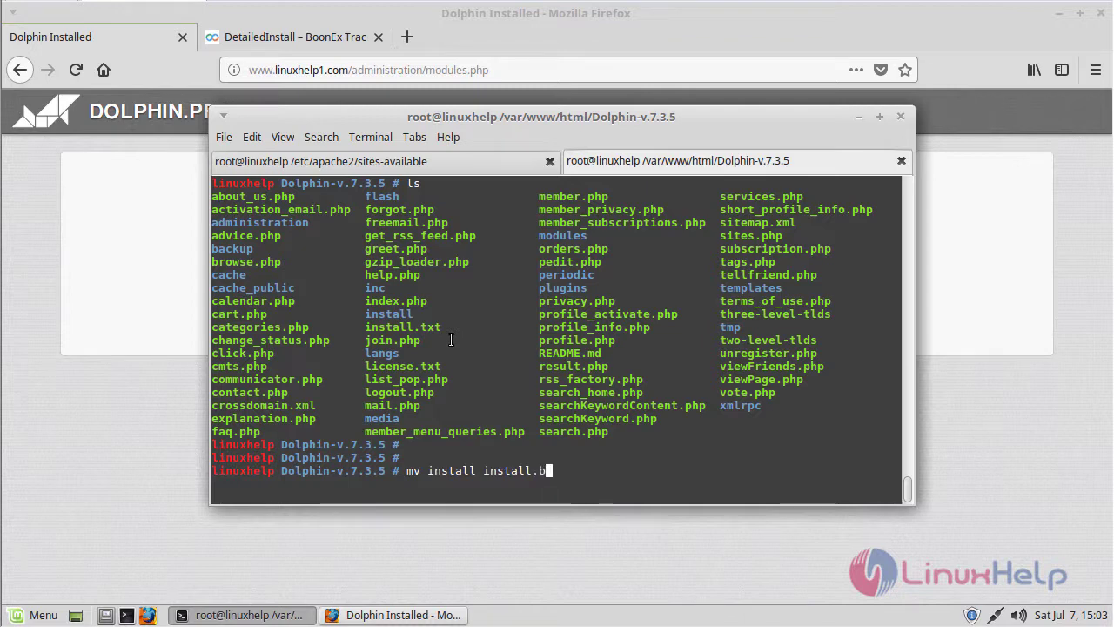
{"action": "type", "text": "kp"}
{"action": "key", "text": "Return"}
{"action": "key", "text": "Return"}
{"action": "key", "text": "Return"}
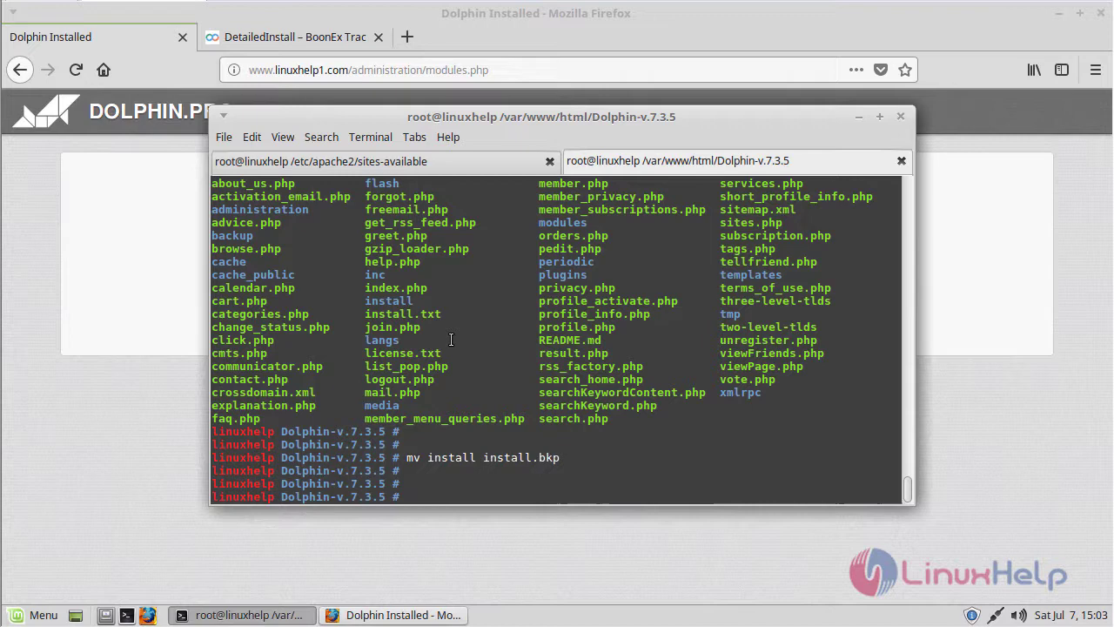
Restart Apache with 'systemctl restart apache2.service'.
{"action": "type", "text": "systemctl re"}
{"action": "type", "text": "start apache2.service"}
{"action": "key", "text": "Return"}
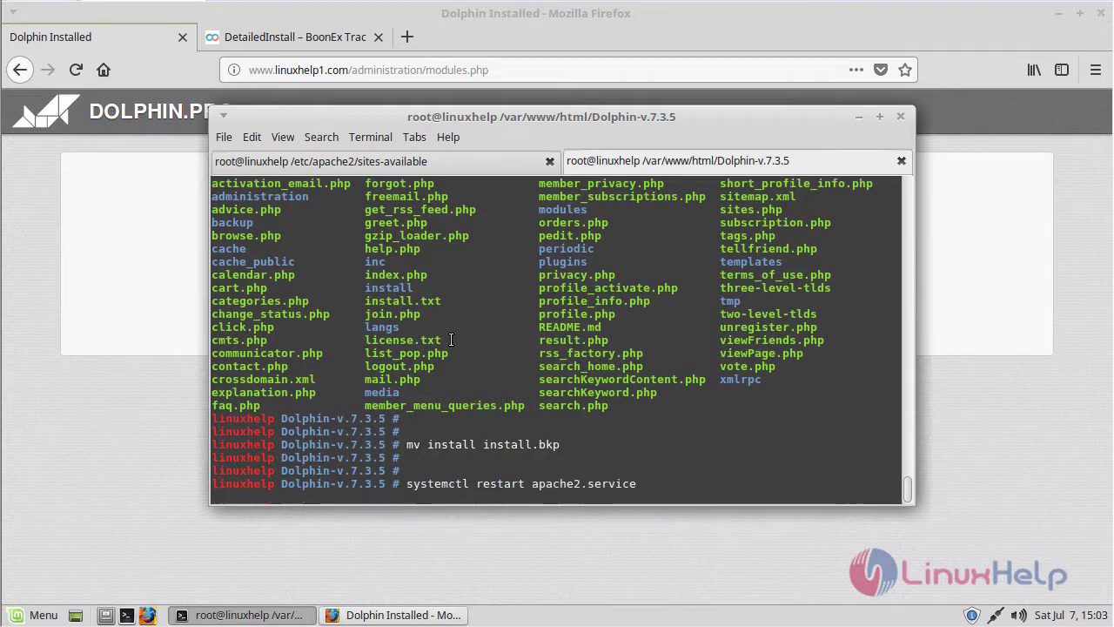
Return to Firefox and follow the 'proceed to Admin Panel to install modules' link.
{"action": "left_click", "coordinate": [68, 382]}
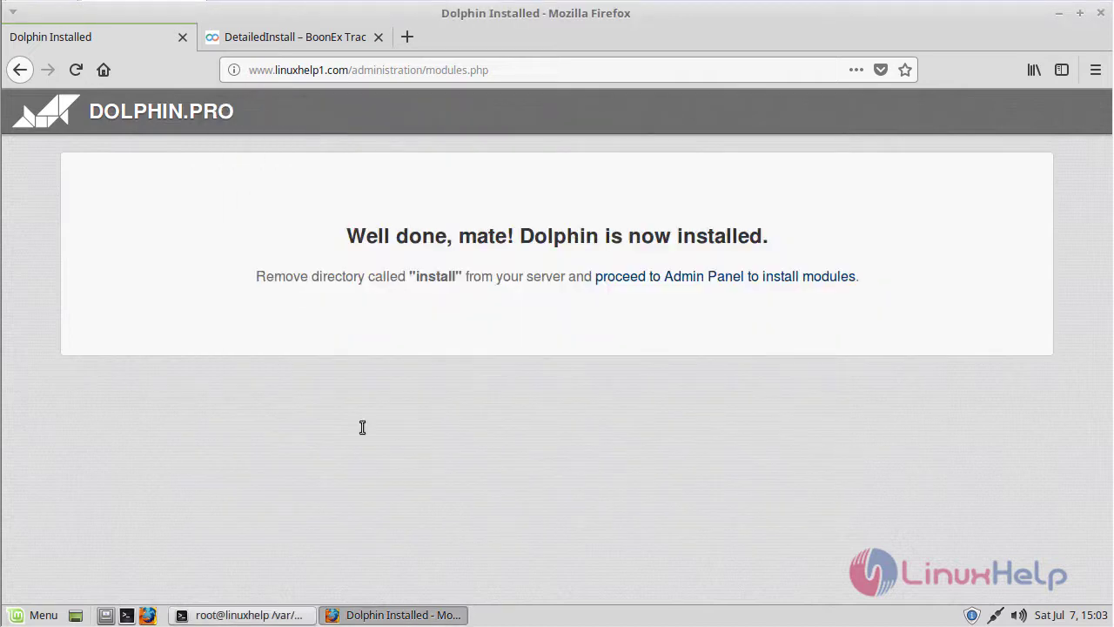
{"action": "left_click", "coordinate": [713, 276]}
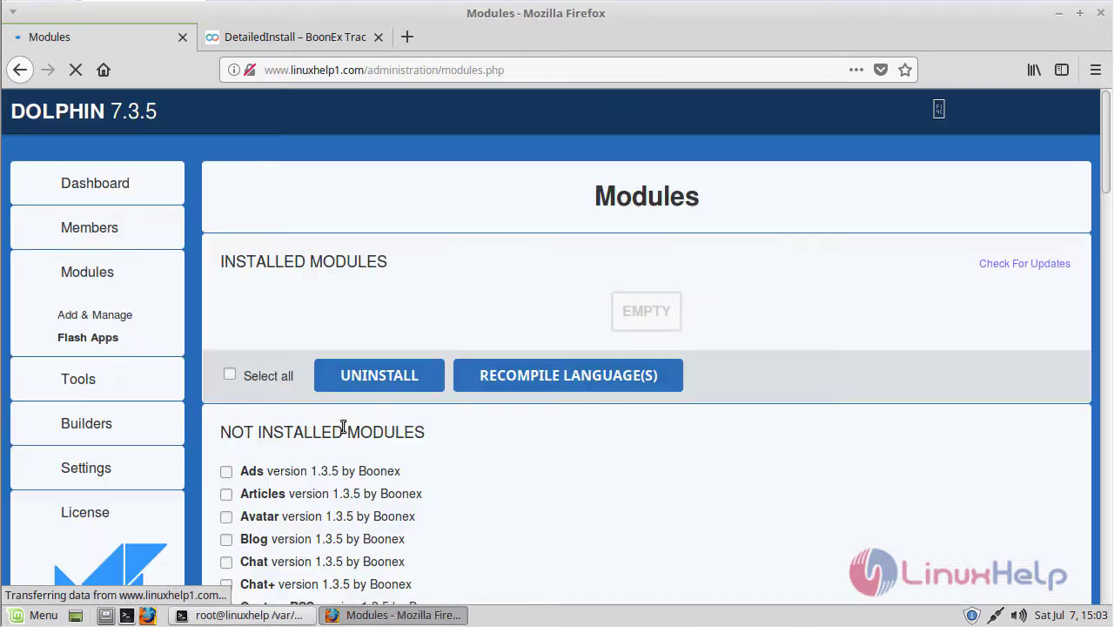